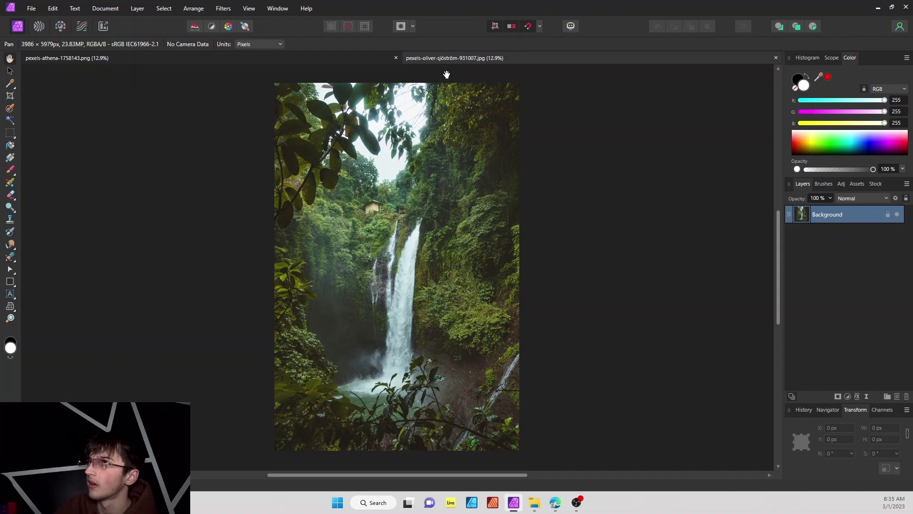
Step: Flip between the waterfall and road photos, ending on pexels-athena-1758143.png
left_click(341, 59)
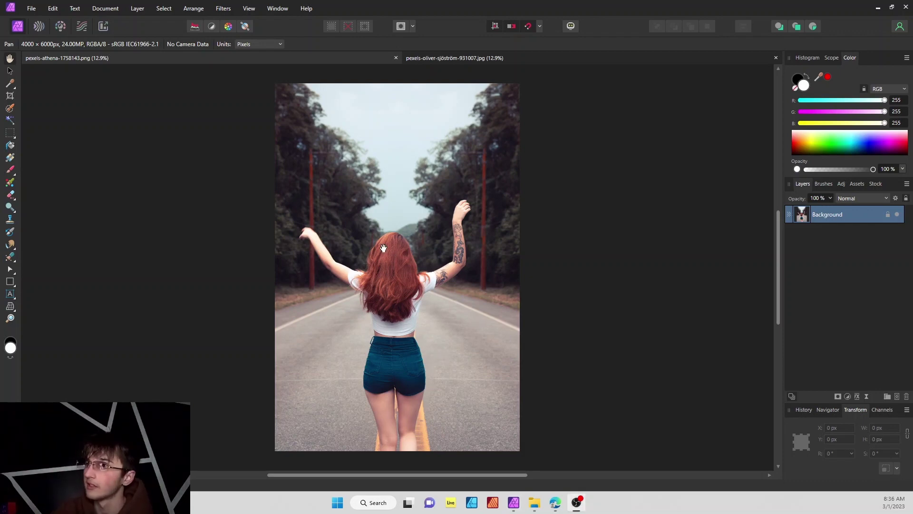
left_click(432, 57)
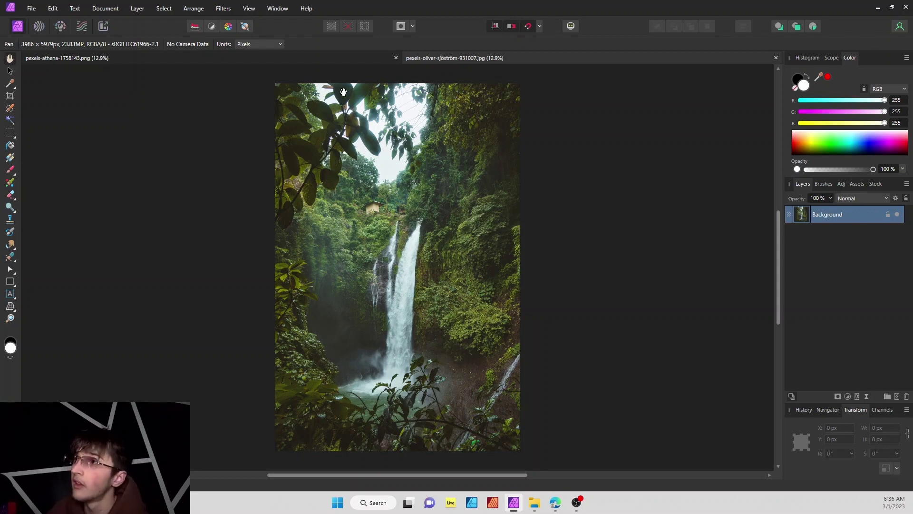
left_click(382, 58)
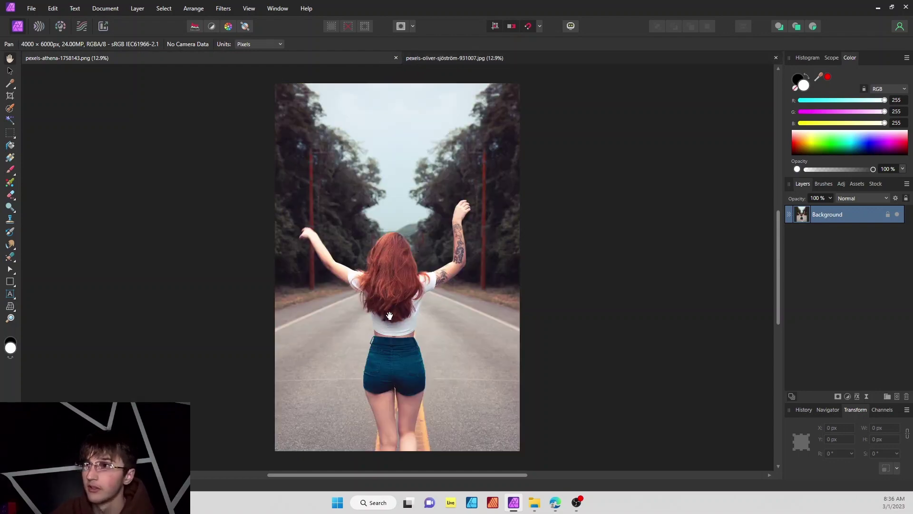
Step: Paint a selection over the red-haired woman with the Selection Brush widened to 20 px
left_click(10, 109)
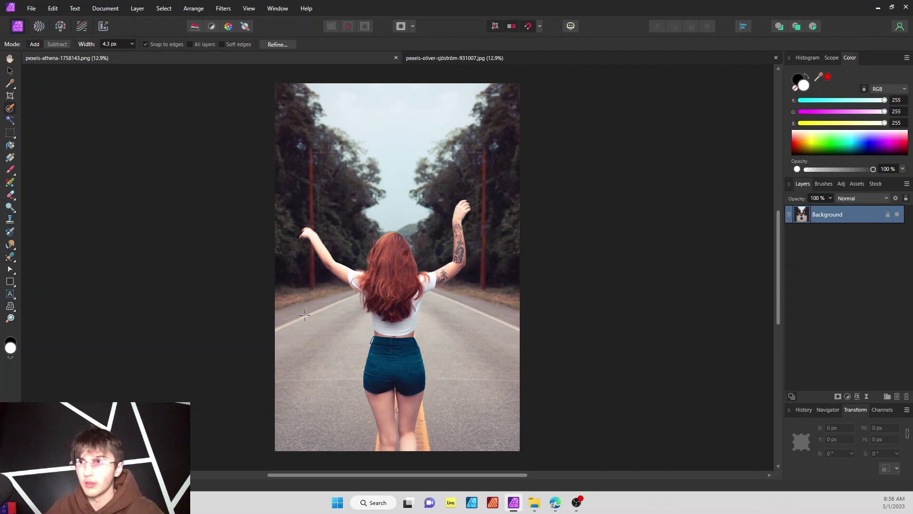
key("bracketright")
key("bracketright")
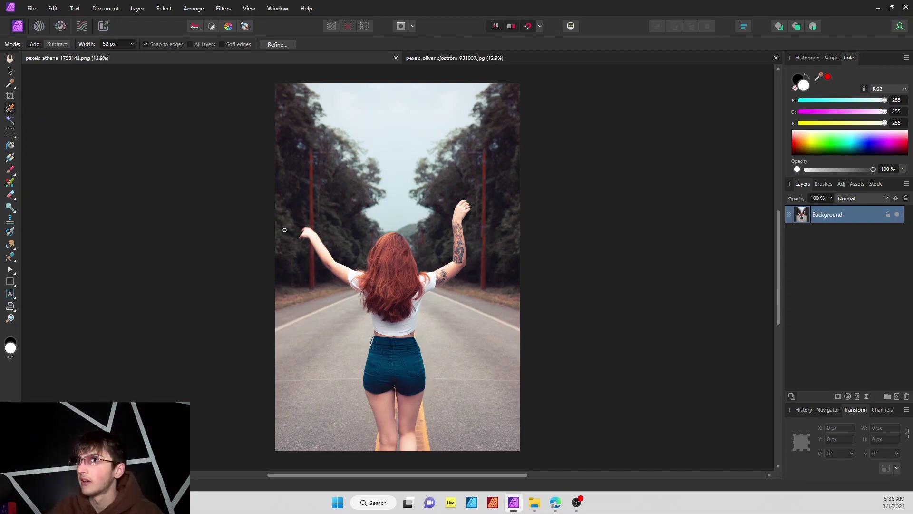
key("bracketright")
key("bracketright")
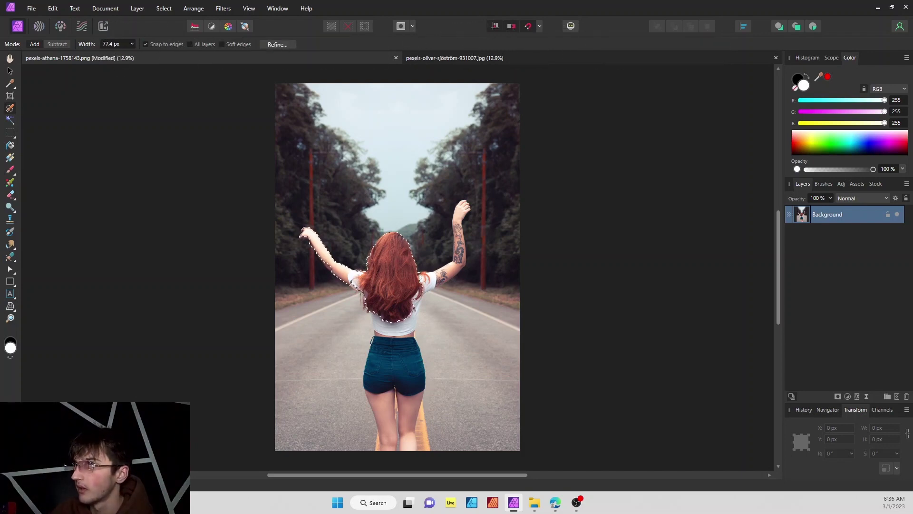
mouse_move(426, 276)
left_mouse_down()
mouse_move(448, 272)
mouse_move(463, 252)
mouse_move(457, 219)
mouse_move(393, 293)
mouse_move(384, 368)
mouse_move(378, 321)
mouse_move(405, 328)
left_mouse_up()
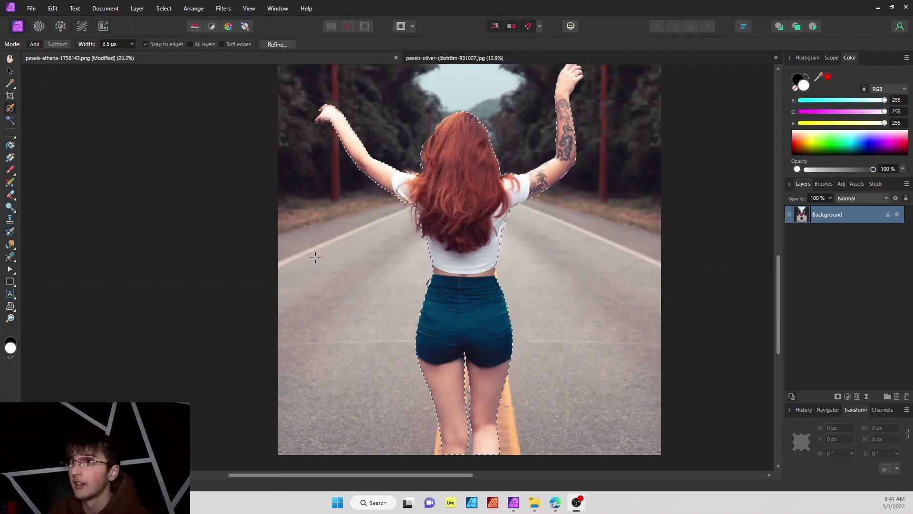
Step: Refine the woman's selection edges, checking the overlay preview up close, and apply it
left_click(287, 45)
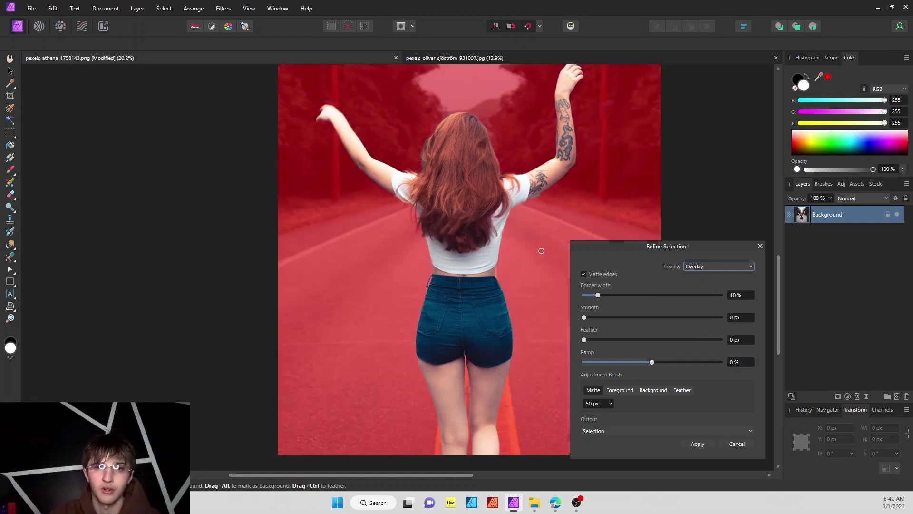
scroll(522, 250, "up", 2)
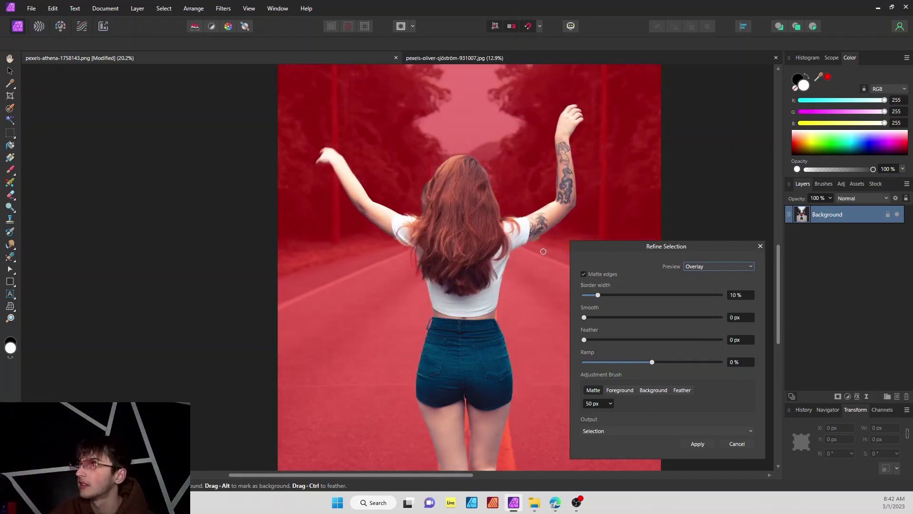
scroll(491, 276, "up", 2)
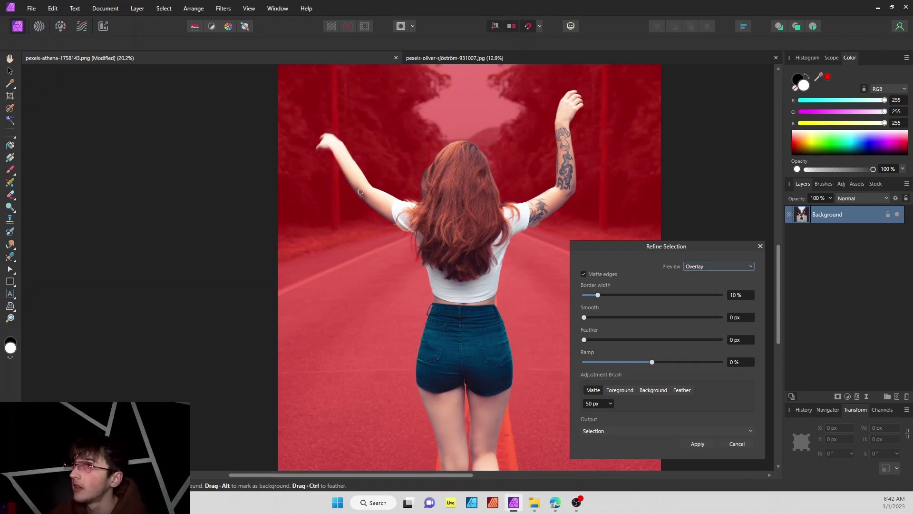
scroll(378, 223, "up", 6)
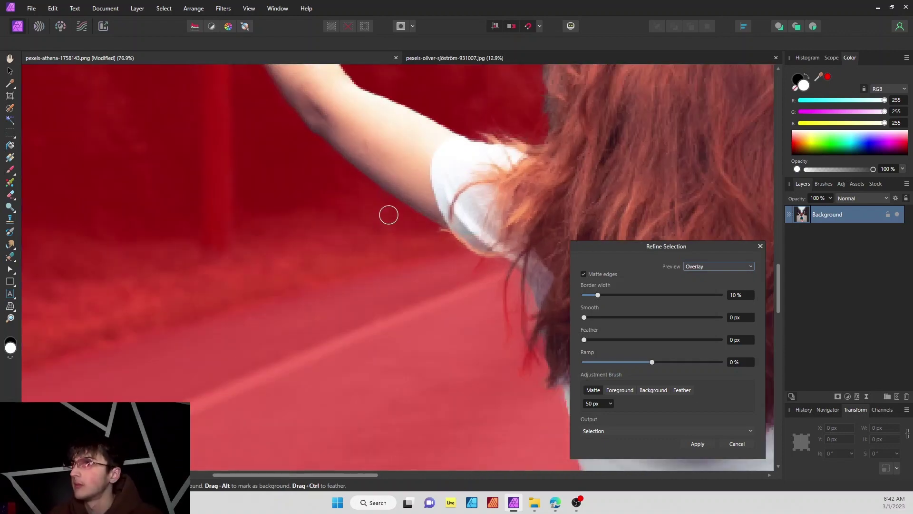
scroll(353, 300, "up", 2)
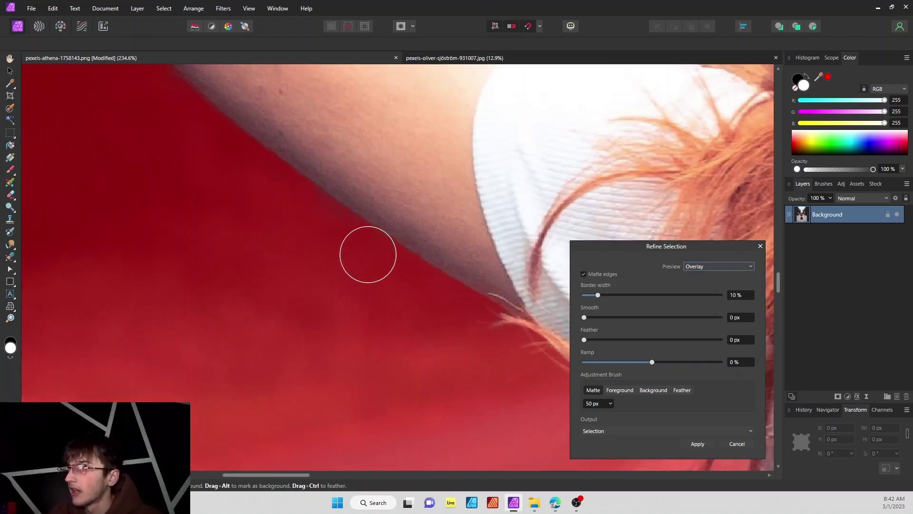
scroll(353, 228, "down", 4)
scroll(261, 104, "down", 4)
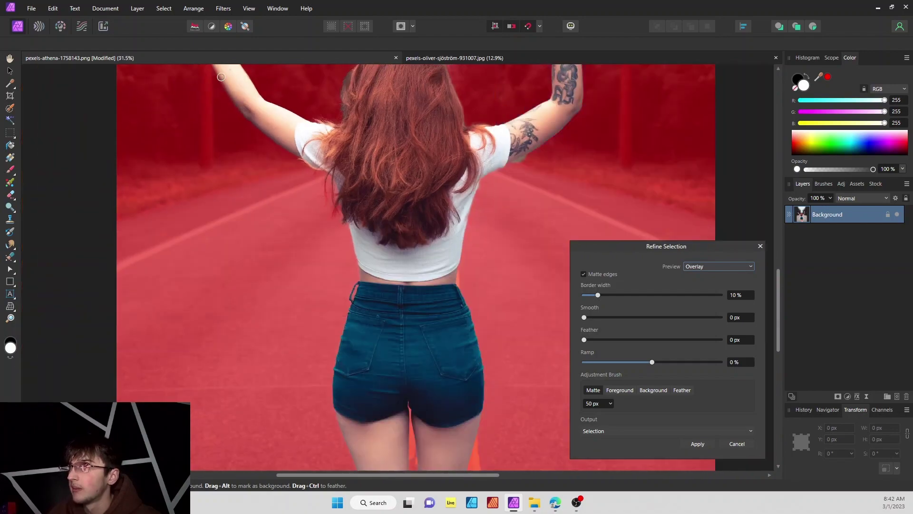
scroll(427, 327, "down", 6)
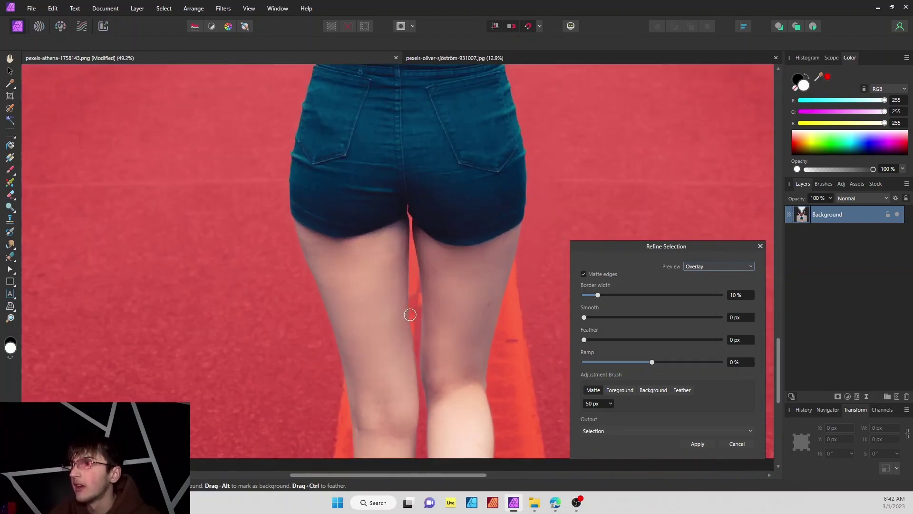
scroll(411, 315, "down", 2)
scroll(411, 315, "up", 2)
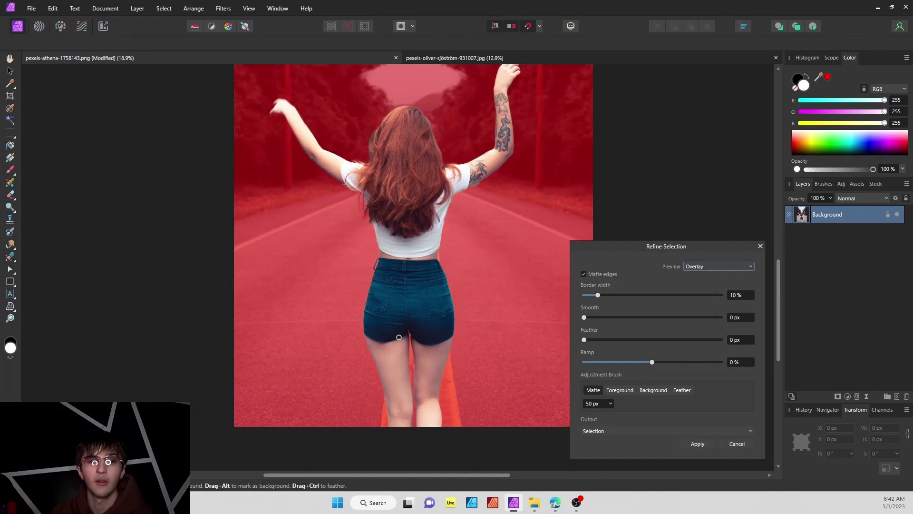
left_click(698, 442)
scroll(373, 259, "up", 2)
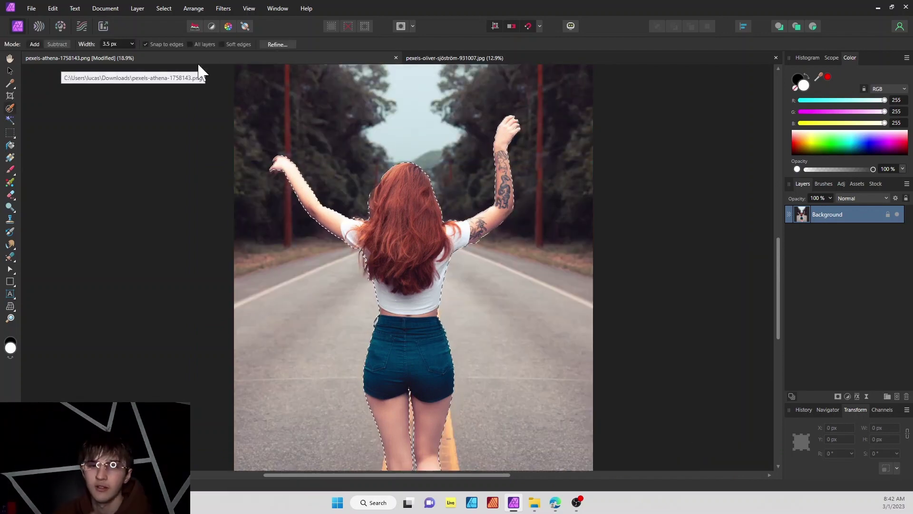
Step: Set Grow/Shrink Selection to a -3 px radius to tighten the woman's outline
left_click(163, 8)
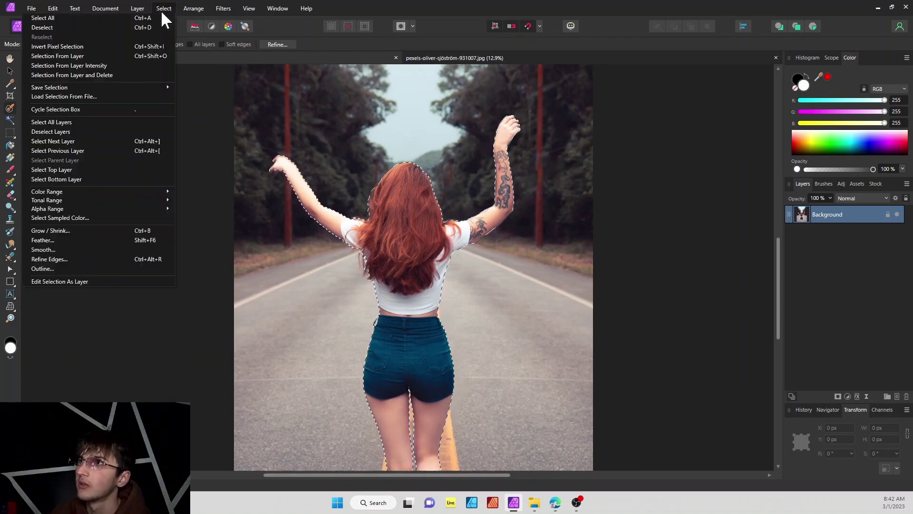
left_click(89, 227)
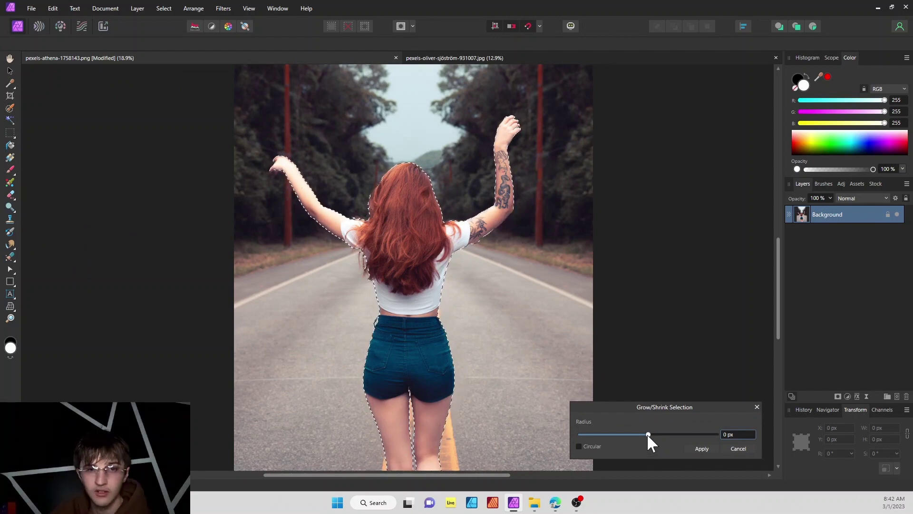
left_click_drag(647, 433, 630, 436)
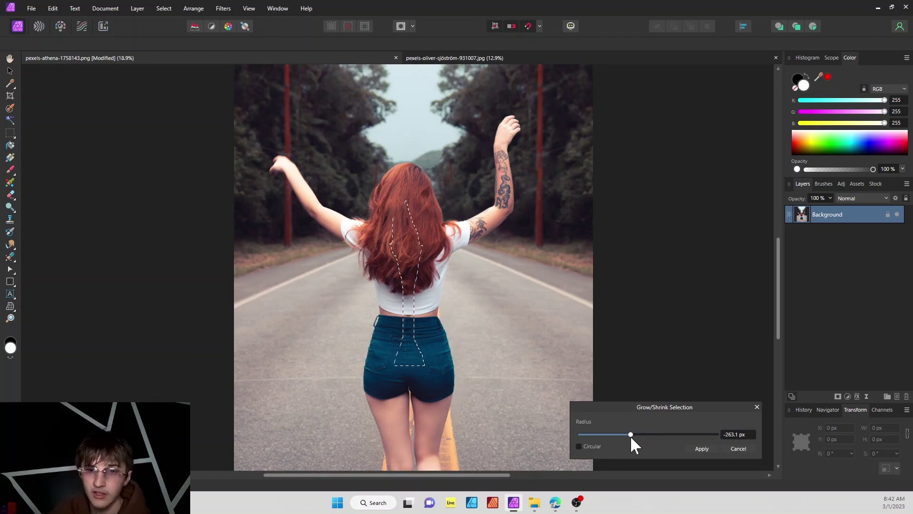
left_click_drag(630, 436, 666, 437)
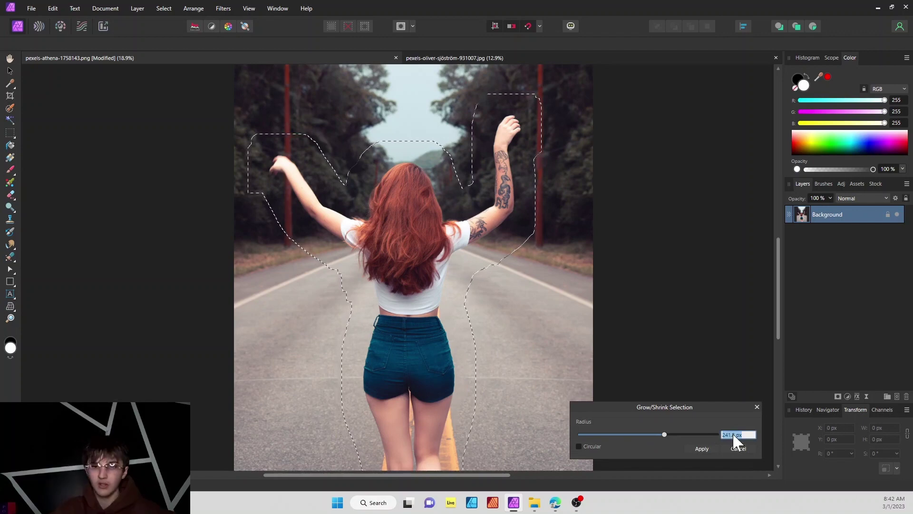
key("BackSpace")
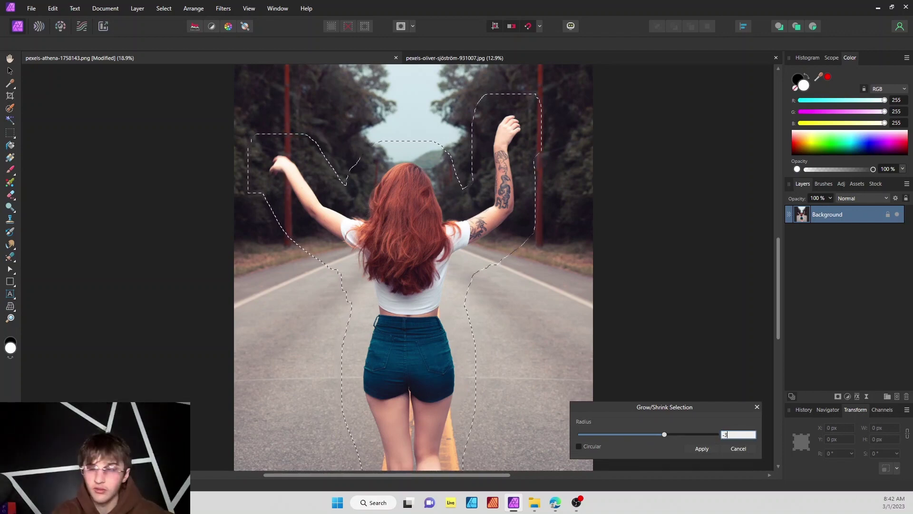
type("-3")
key("Return")
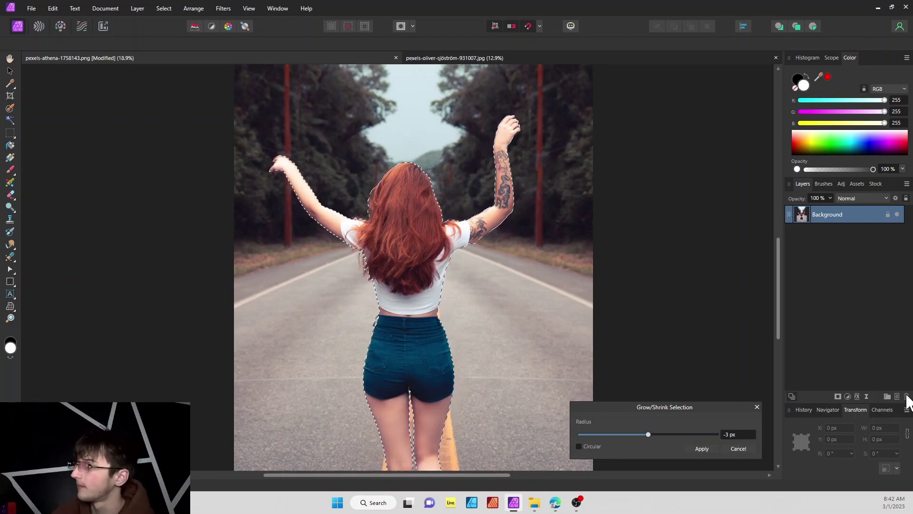
Step: Apply the 3 px shrink and mask the layer from the selection
left_click(699, 453)
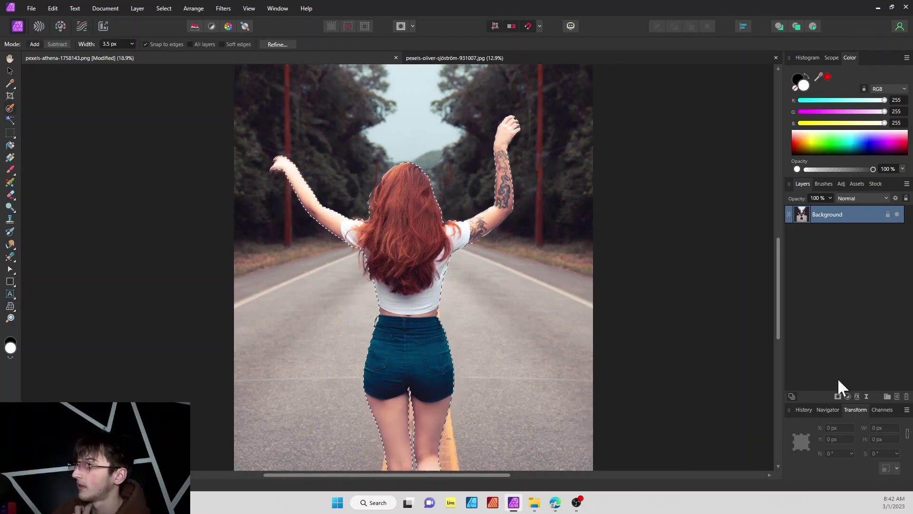
right_click(838, 396)
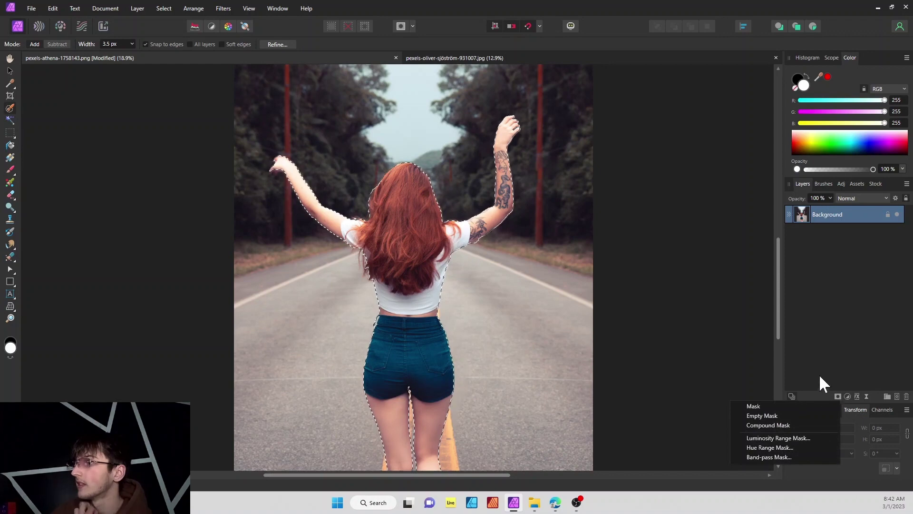
left_click(795, 406)
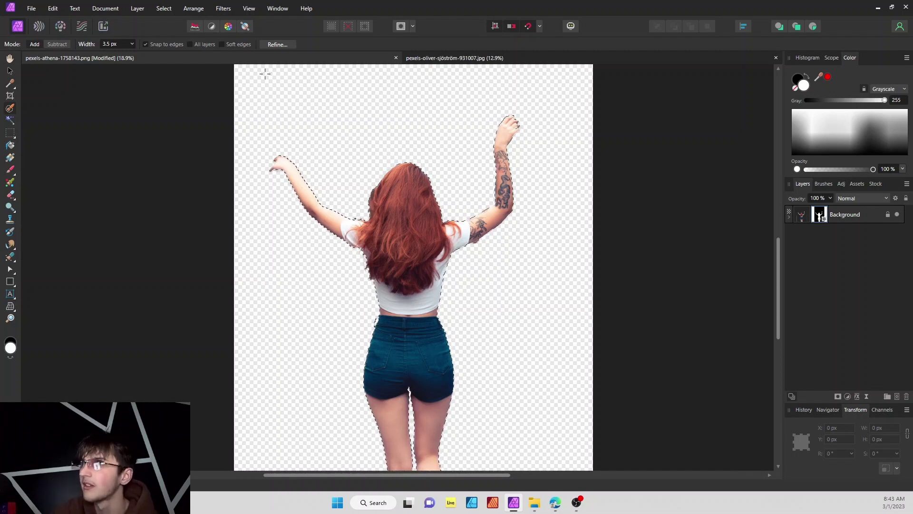
Step: Feather the woman's selection with a 3 px radius
left_click(165, 8)
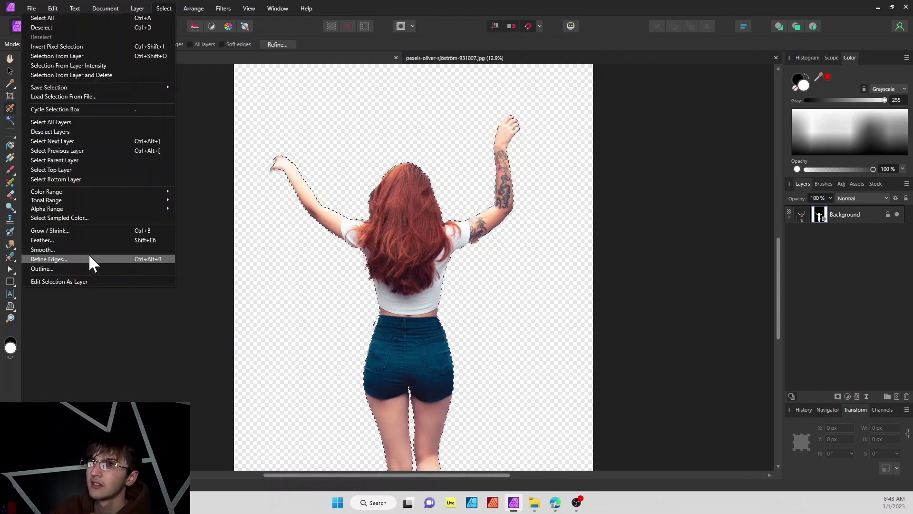
left_click(82, 239)
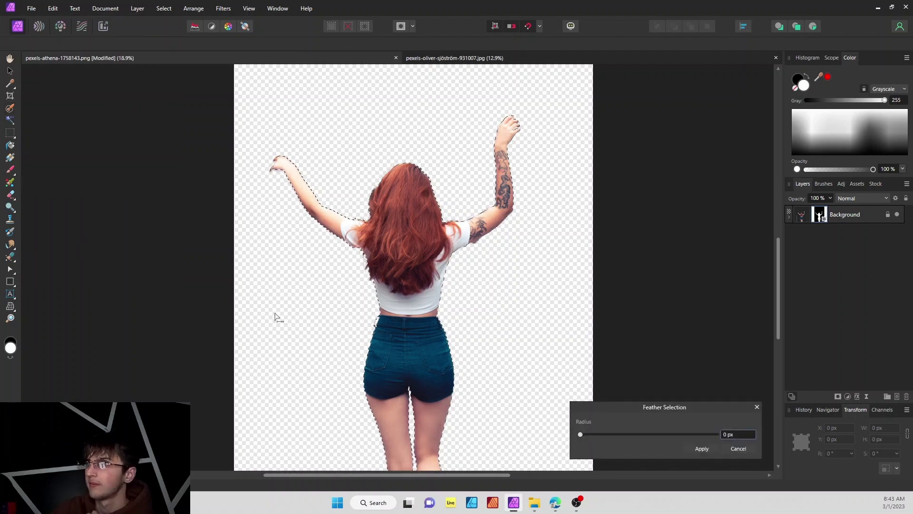
left_click(728, 433)
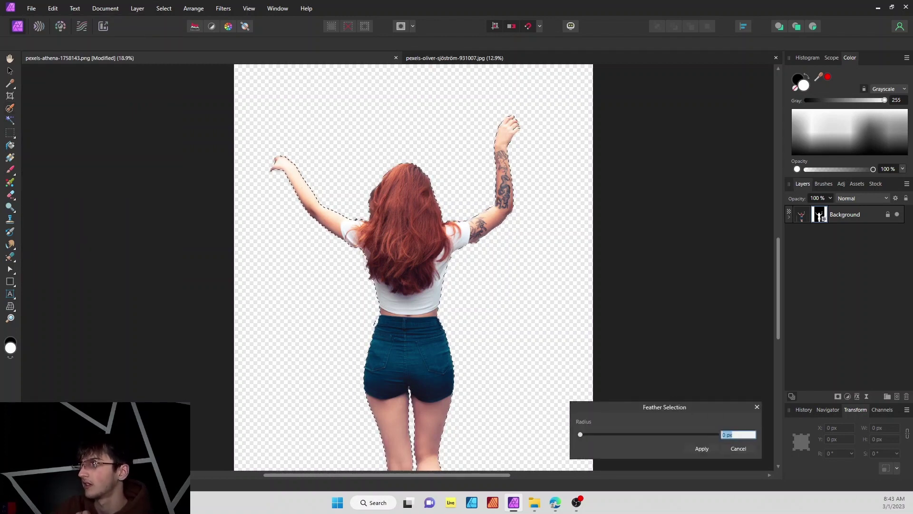
type("3")
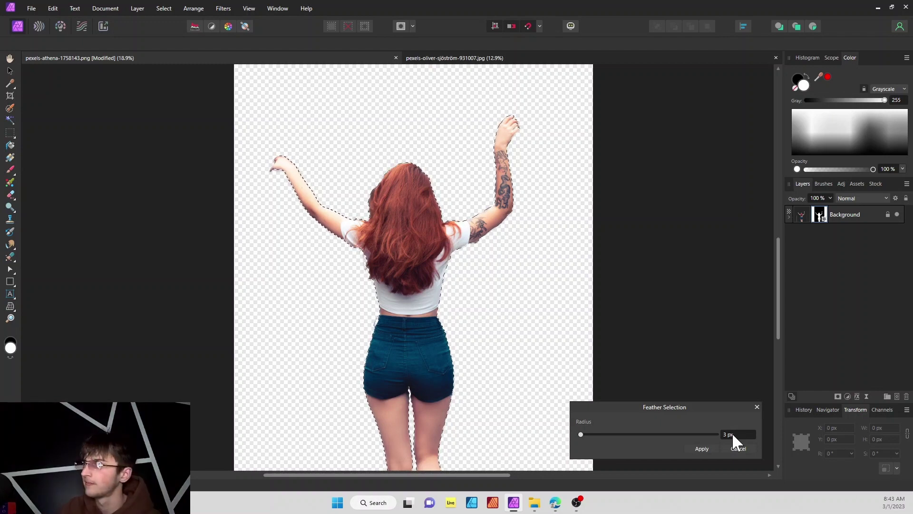
left_click(704, 448)
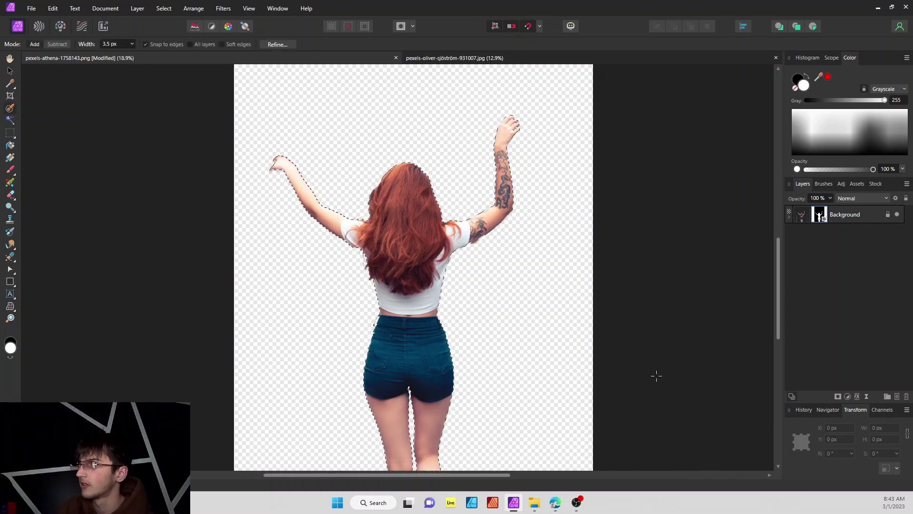
Step: Paste the woman's cut-out layer into the waterfall photo as a new layer
left_click(859, 214)
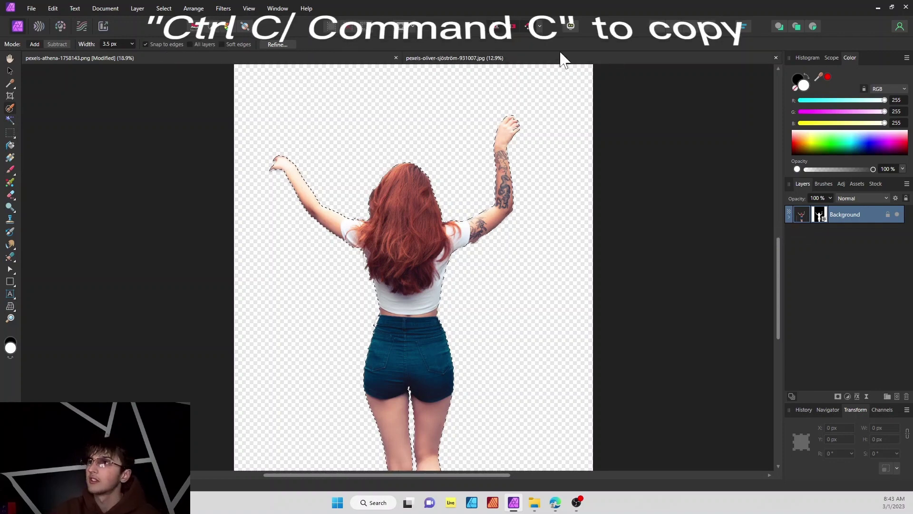
left_click(454, 58)
key("h")
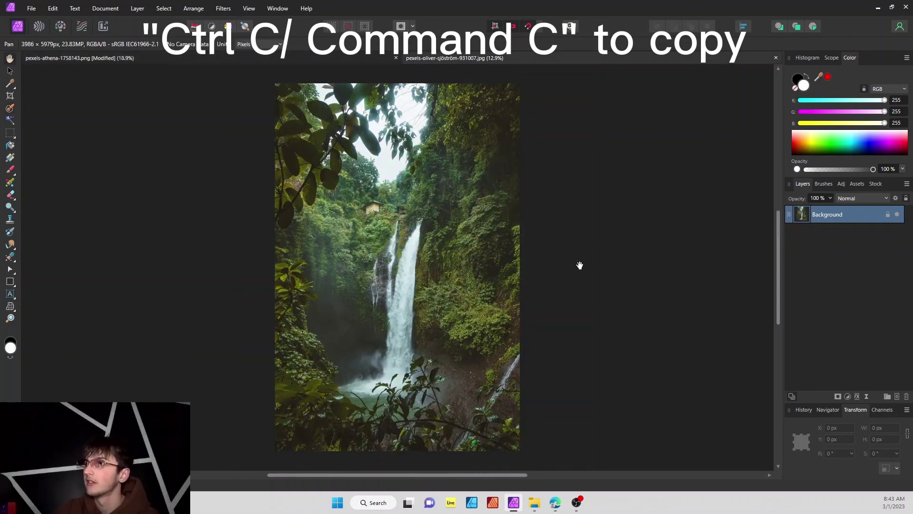
left_click(10, 70)
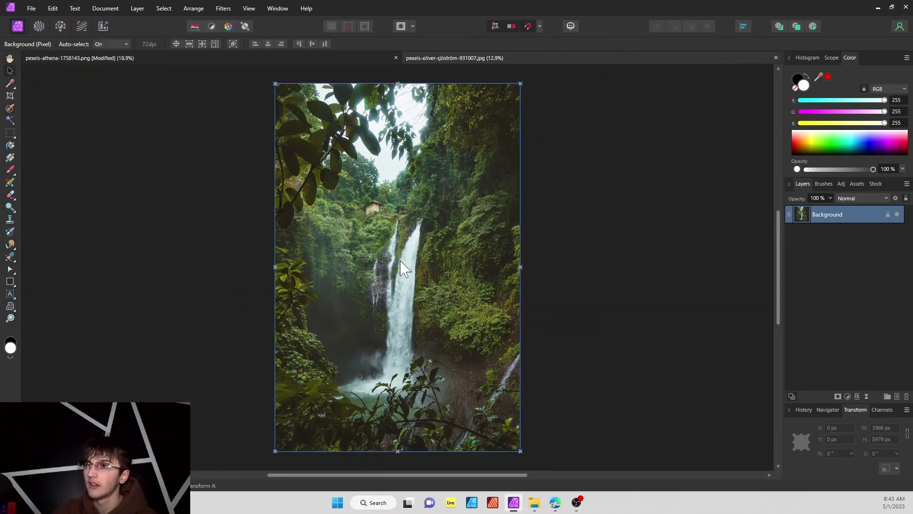
key("ctrl+v")
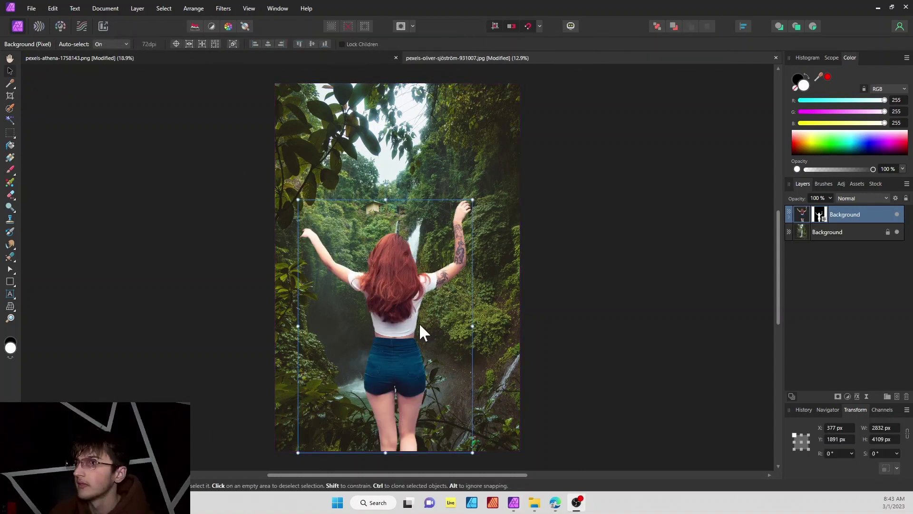
Step: Drag the woman into position in front of the waterfall
left_click_drag(396, 373, 436, 377)
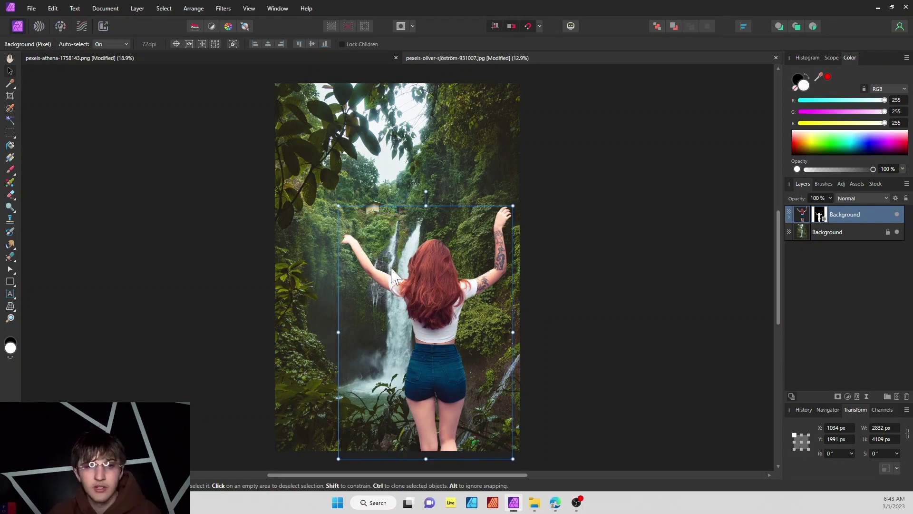
scroll(280, 286, "up", 1)
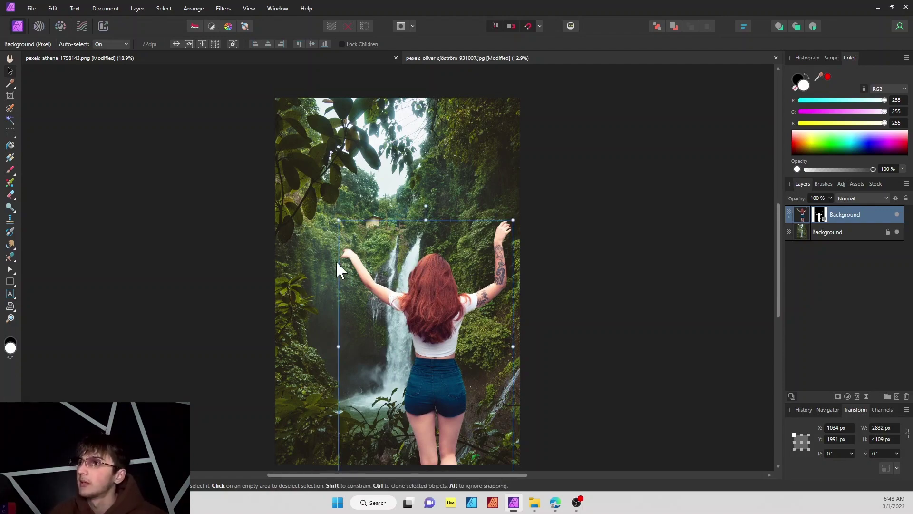
scroll(335, 261, "up", 10)
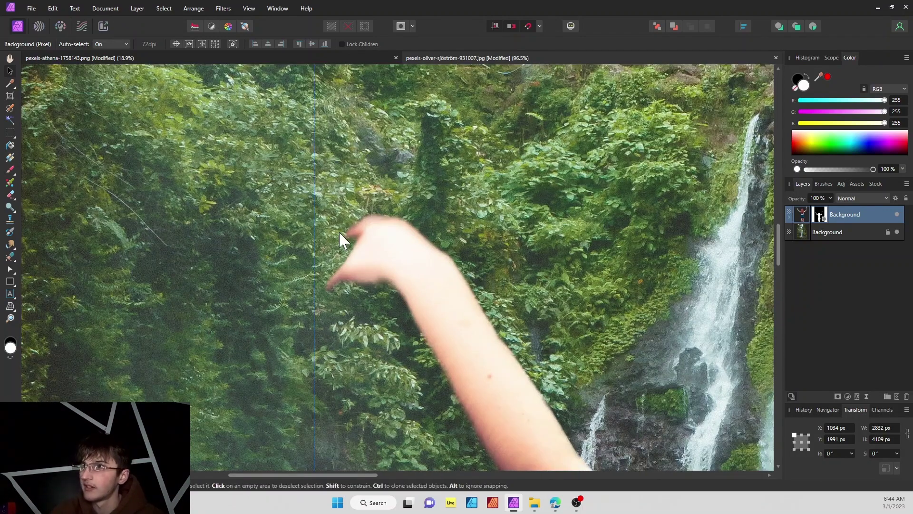
scroll(383, 300, "down", 5)
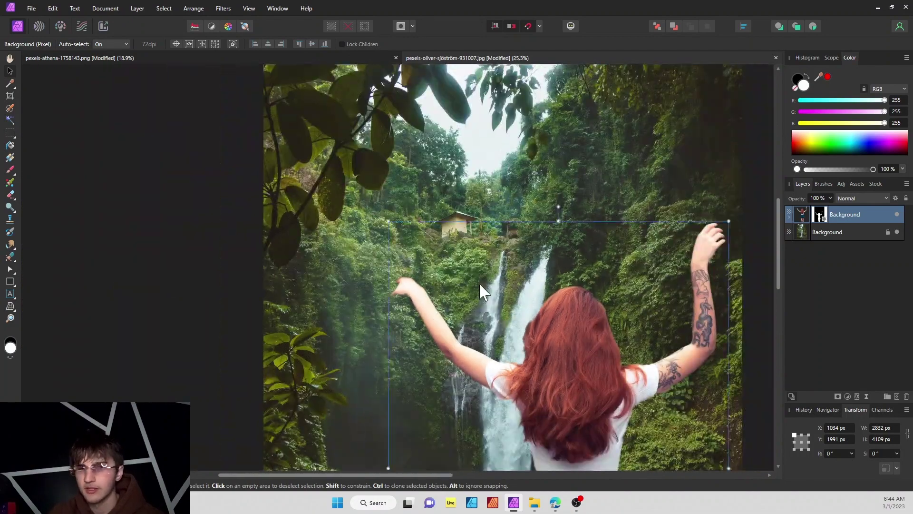
scroll(479, 281, "down", 1)
scroll(471, 251, "down", 4)
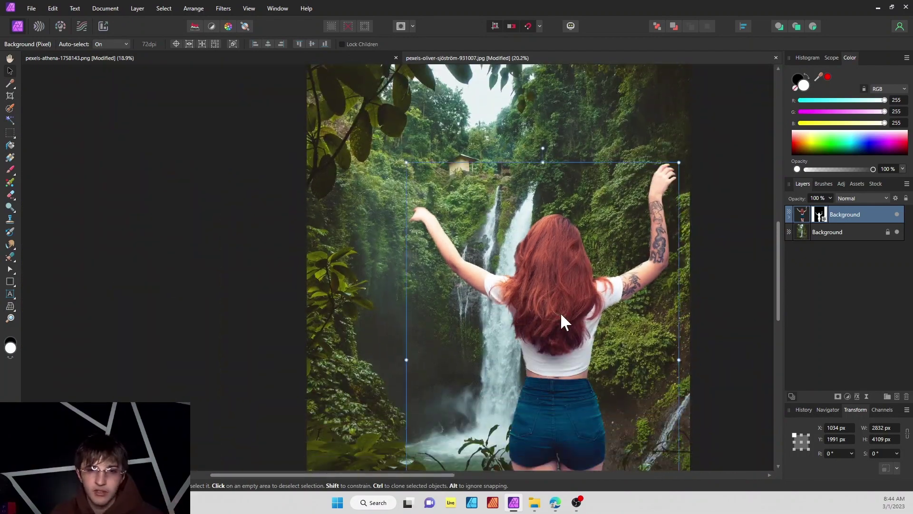
scroll(560, 312, "down", 2)
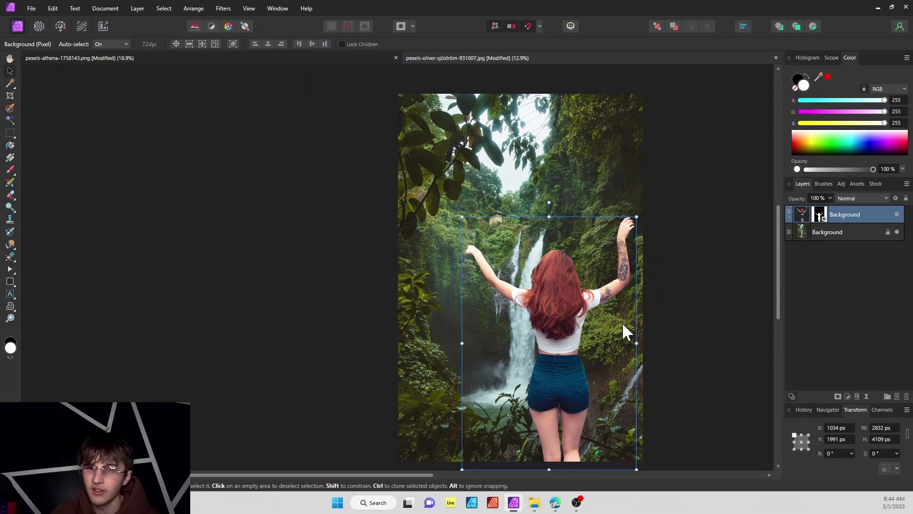
left_click_drag(606, 330, 538, 297)
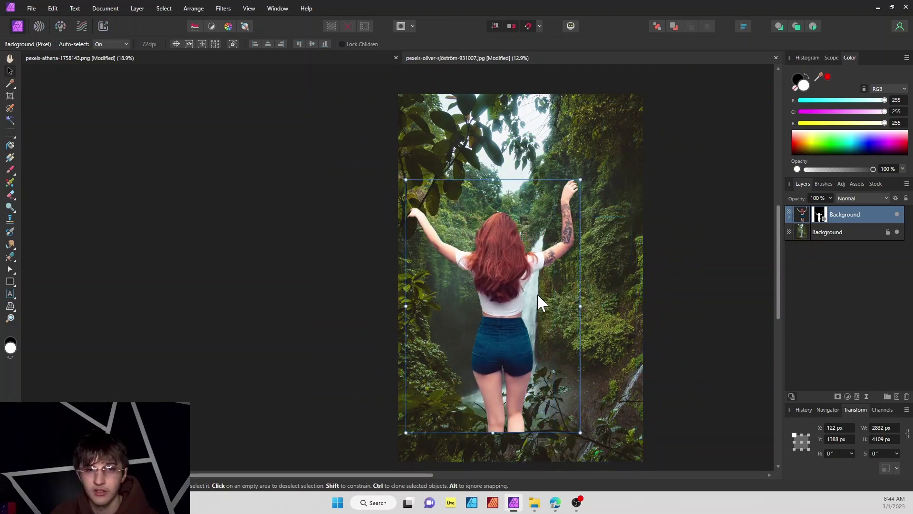
left_click_drag(353, 475, 430, 475)
Step: Flip the woman horizontally and shift her just right of the waterfall
left_click_drag(389, 355, 451, 387)
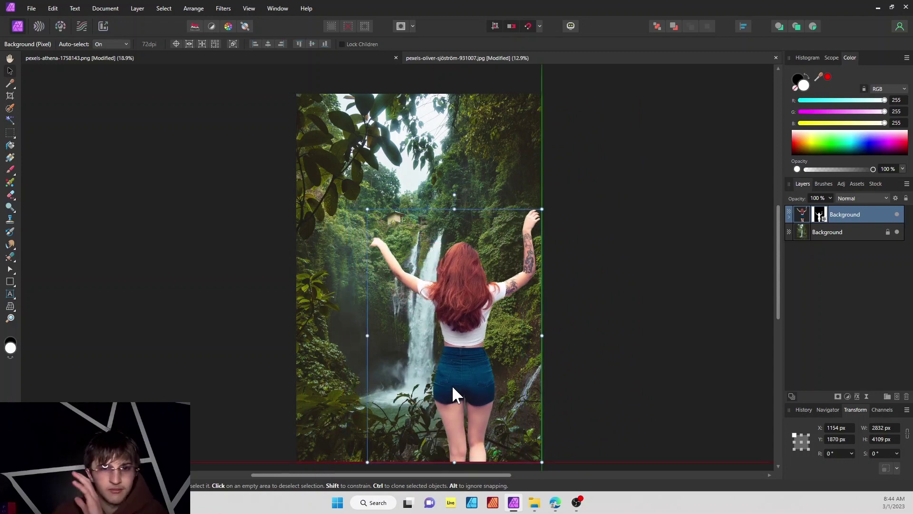
mouse_move(453, 388)
left_mouse_down()
mouse_move(434, 400)
mouse_move(442, 393)
left_mouse_up()
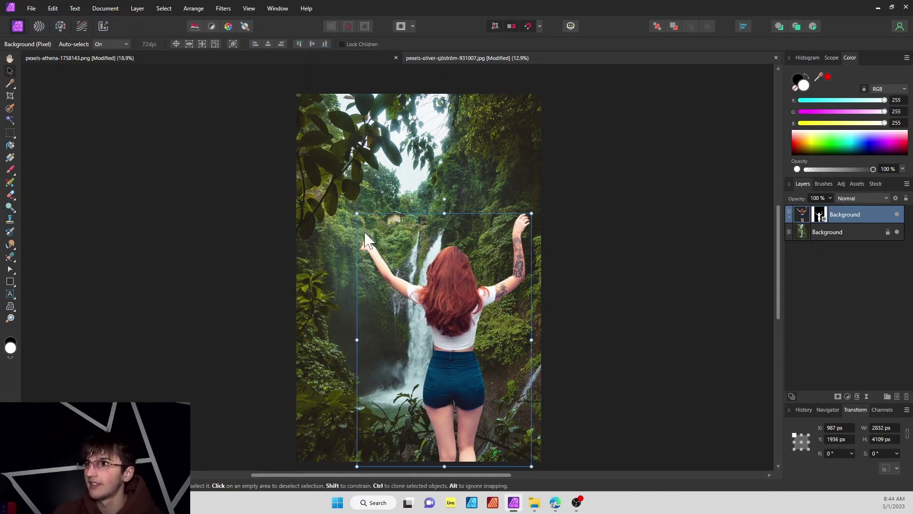
left_click(206, 9)
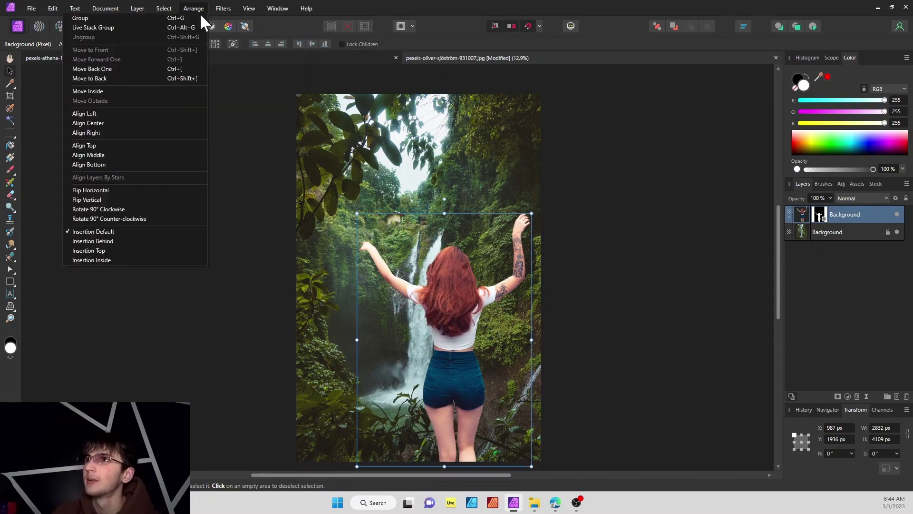
left_click(152, 191)
left_click_drag(444, 285, 473, 287)
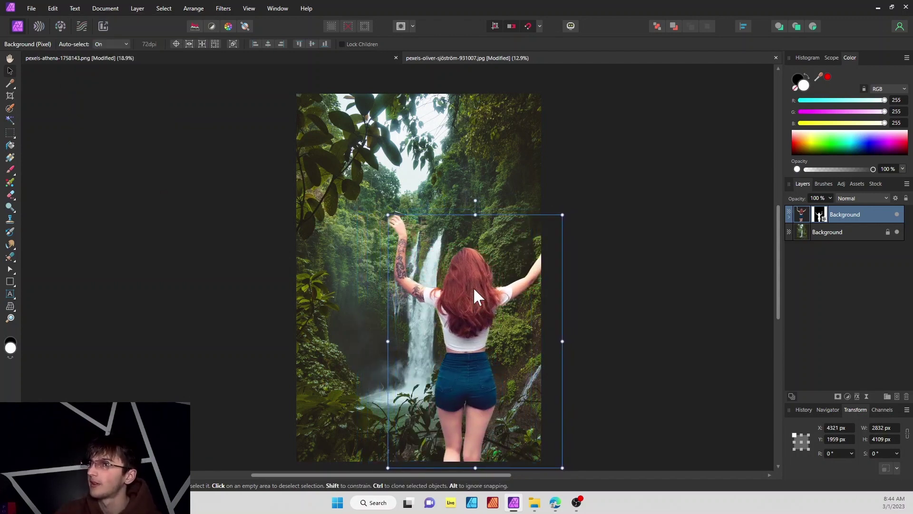
left_click(241, 327)
left_click(470, 285)
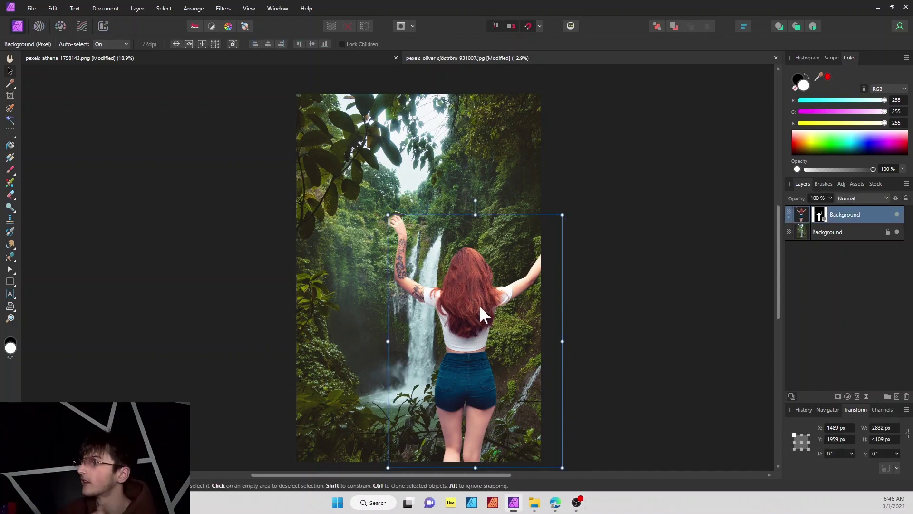
Step: Duplicate the waterfall Background layer
left_click(833, 232)
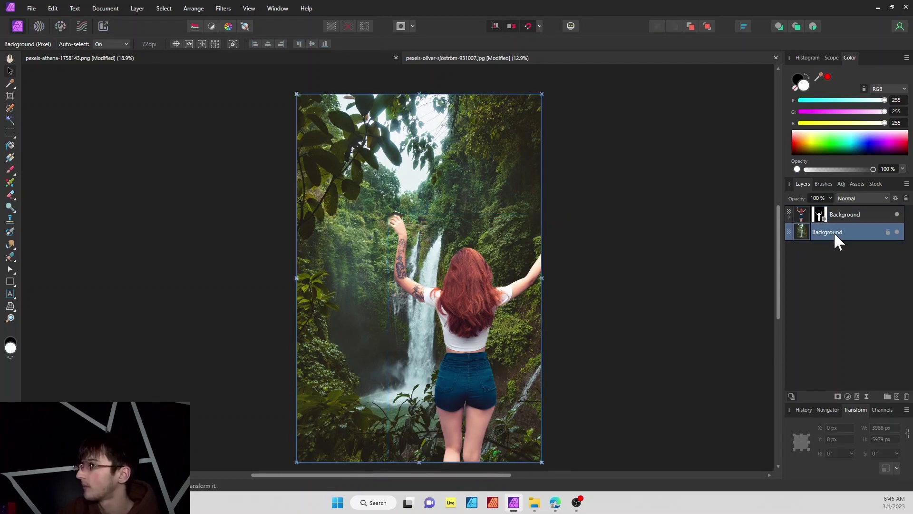
right_click(834, 232)
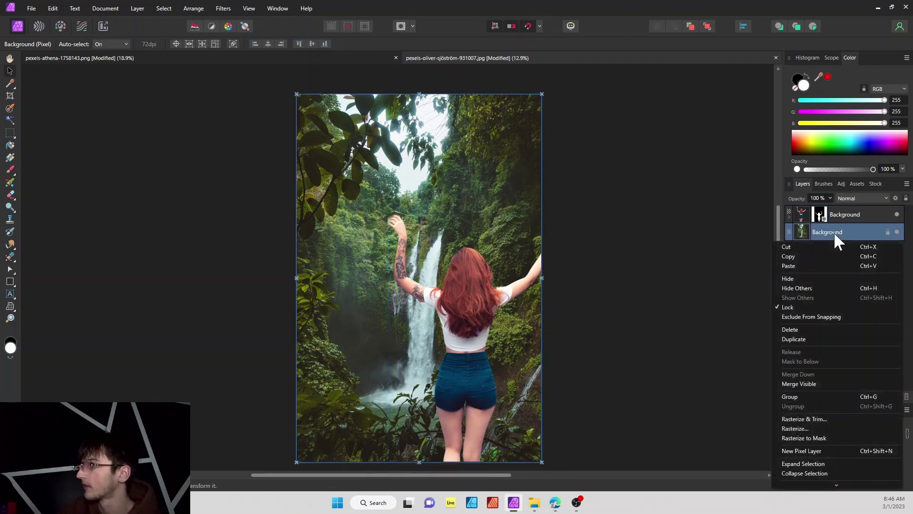
left_click(810, 338)
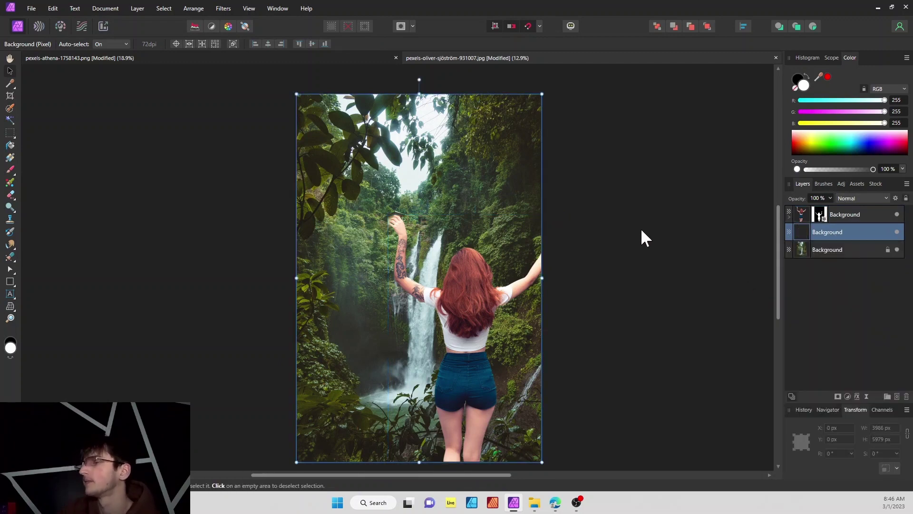
Step: Average-blur the duplicate and clip it into the woman layer as a green fill
left_click(207, 10)
left_click(208, 9)
left_click(223, 9)
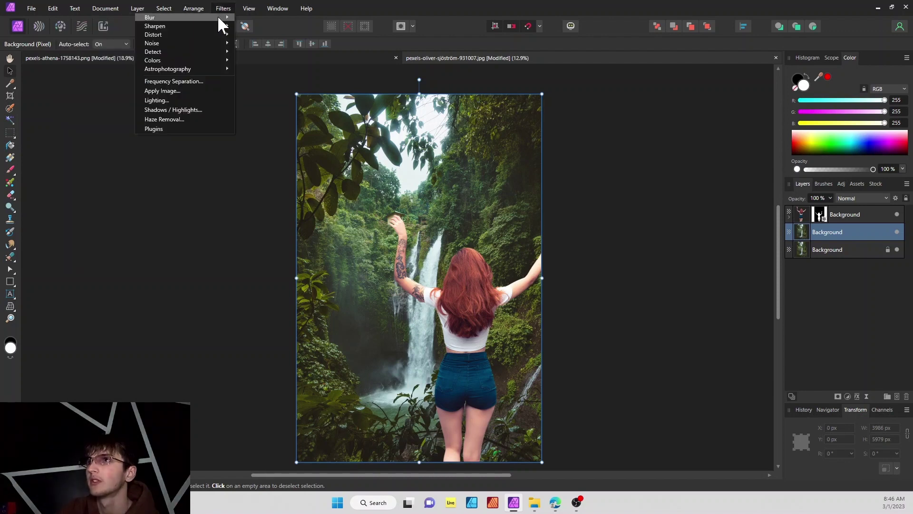
mouse_move(218, 15)
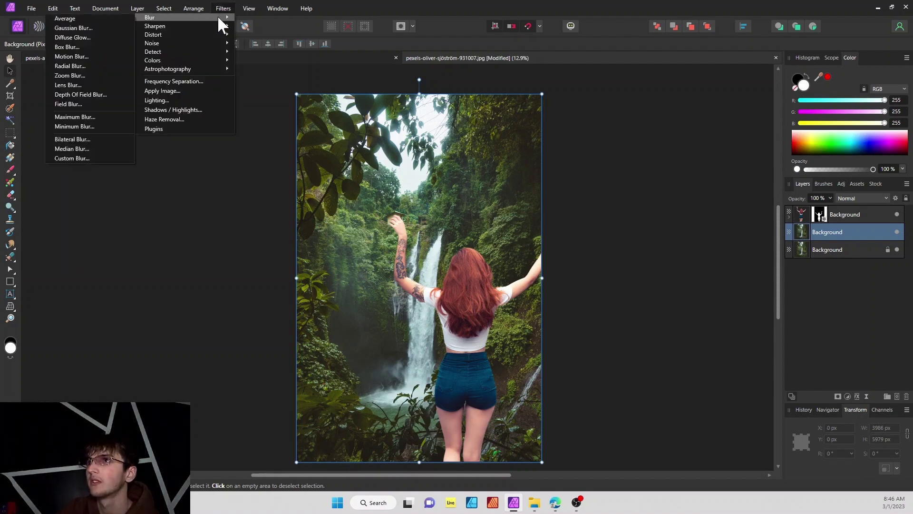
left_click(130, 16)
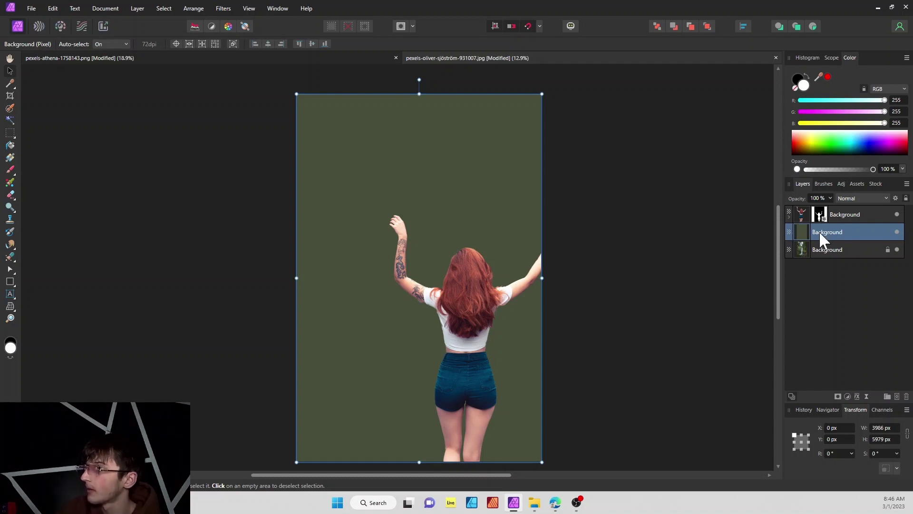
left_click_drag(819, 230, 807, 212)
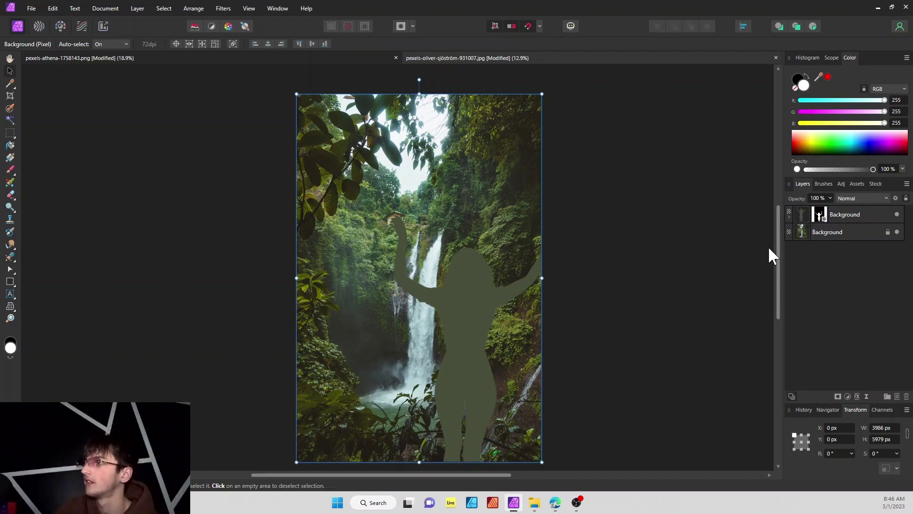
Step: Set the clipped green layer to Soft Light, compare it on and off, then deselect
left_click(844, 217)
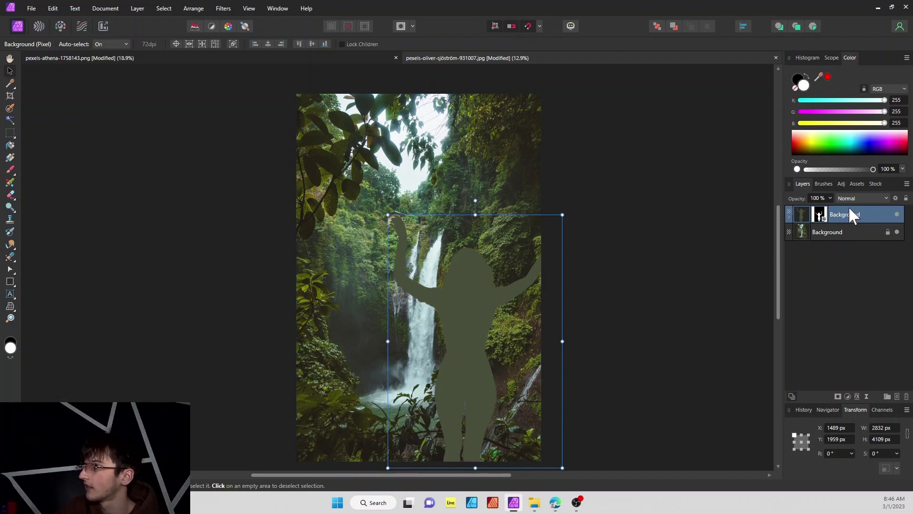
left_click_drag(849, 206, 858, 256)
left_click(856, 252)
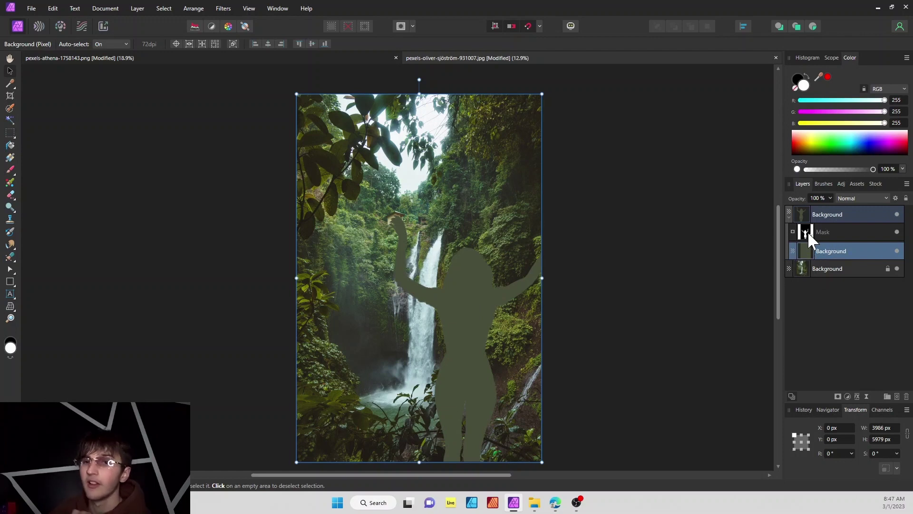
left_click(873, 197)
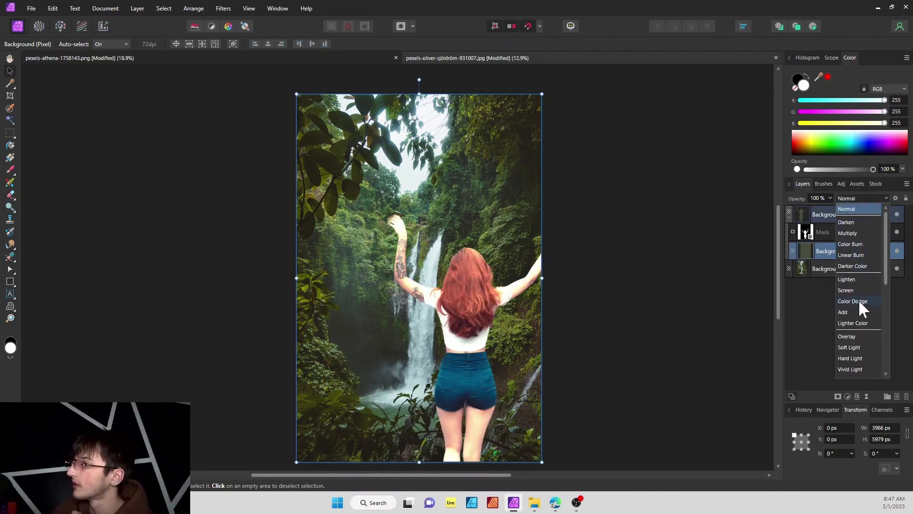
left_click(857, 346)
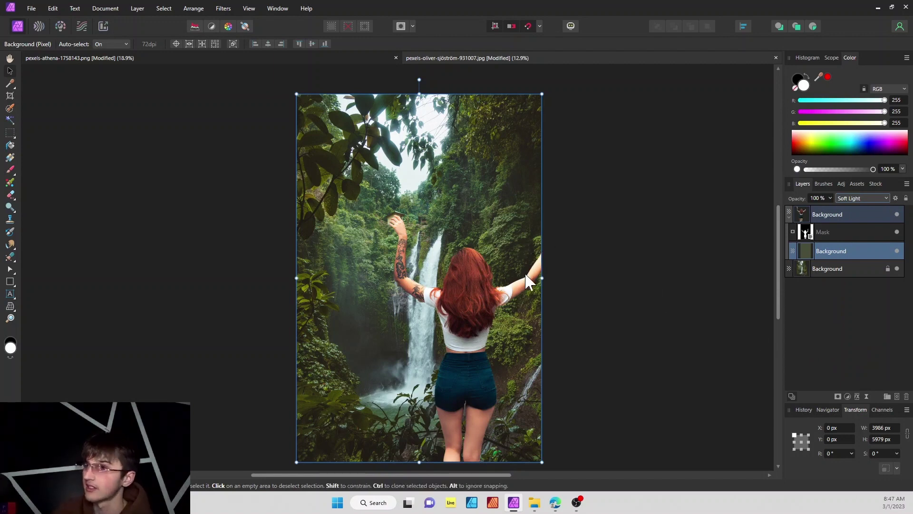
left_click(897, 251)
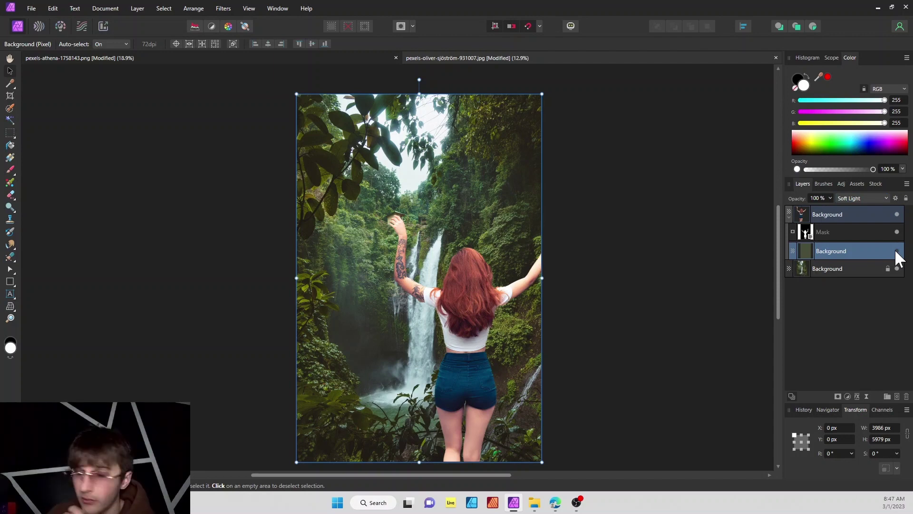
left_click(896, 251)
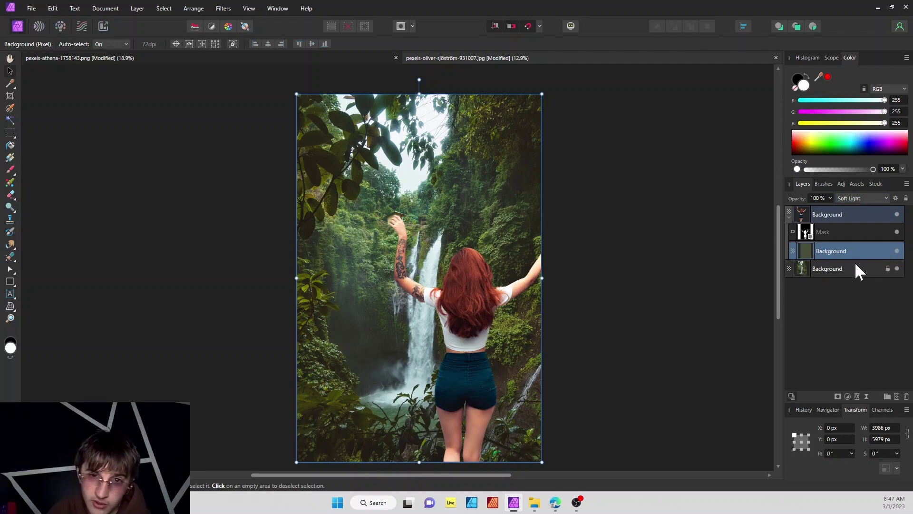
right_click(620, 295)
left_click(682, 306)
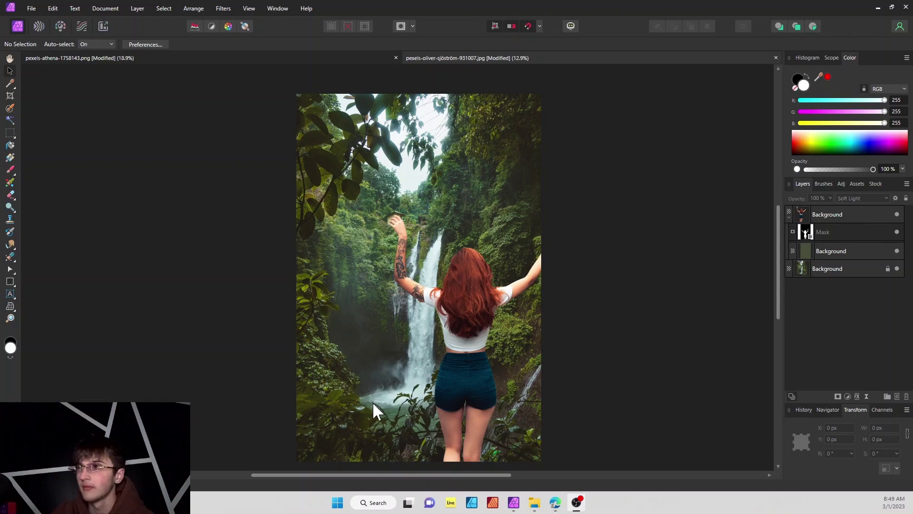
Step: Add a Curves adjustment nested in the woman's layer, pulling highlights down to about 0.85 and lifting shadows slightly
left_click(847, 396)
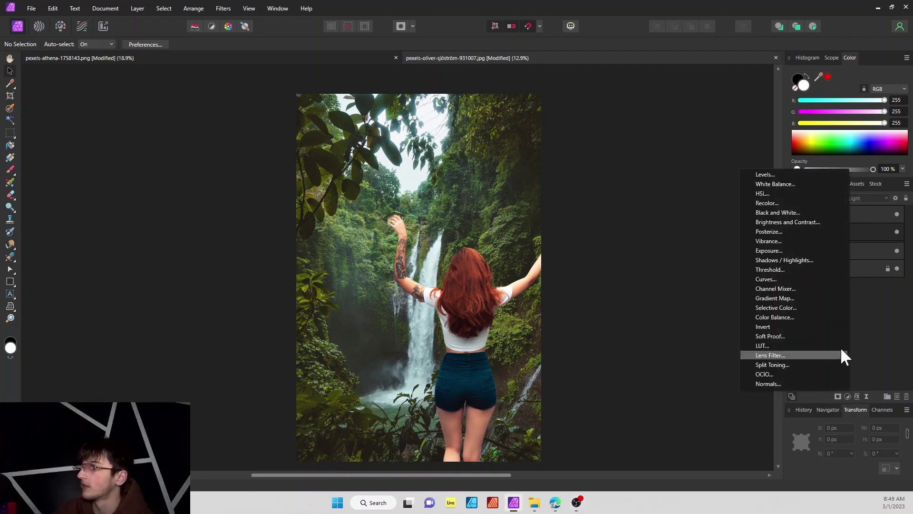
left_click(809, 279)
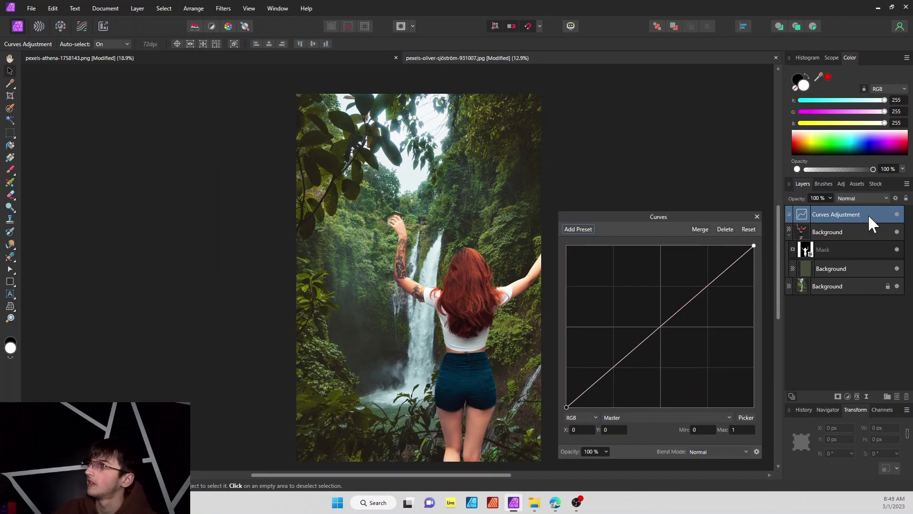
left_click_drag(867, 214, 859, 230)
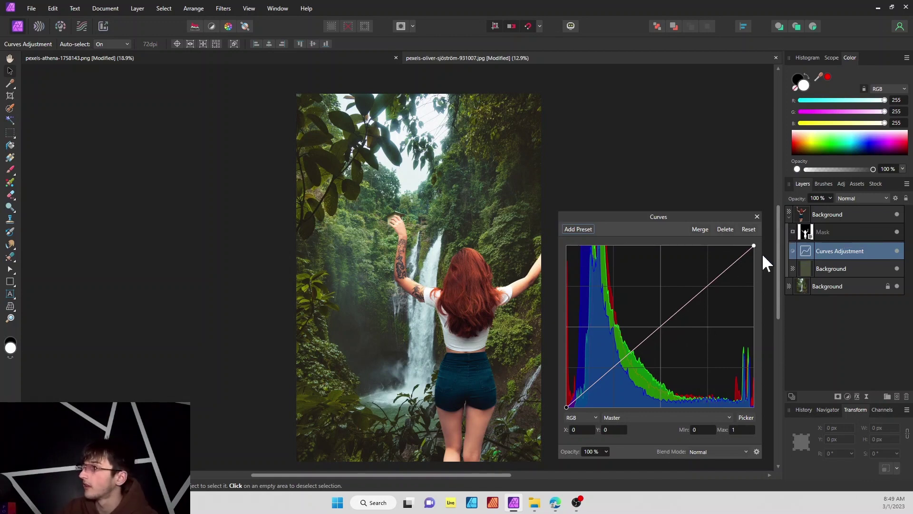
left_click_drag(754, 246, 760, 272)
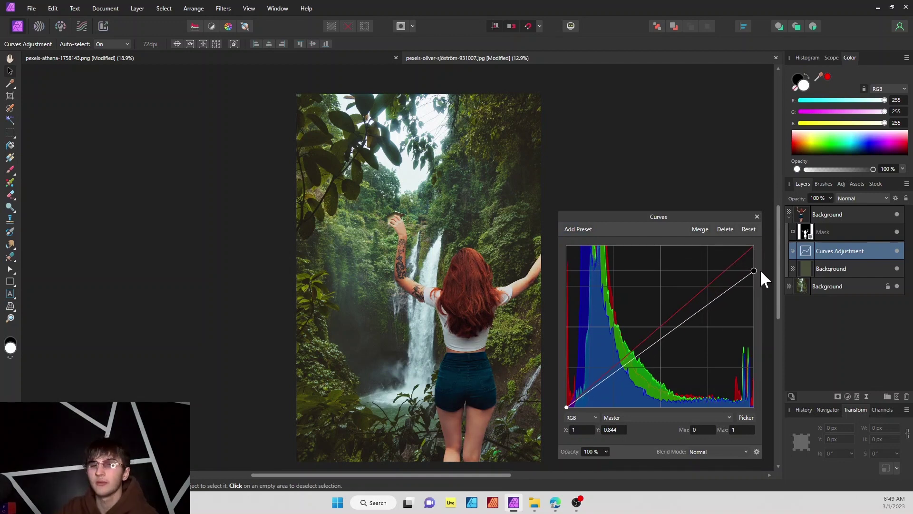
left_click(566, 407)
left_click_drag(566, 407, 566, 404)
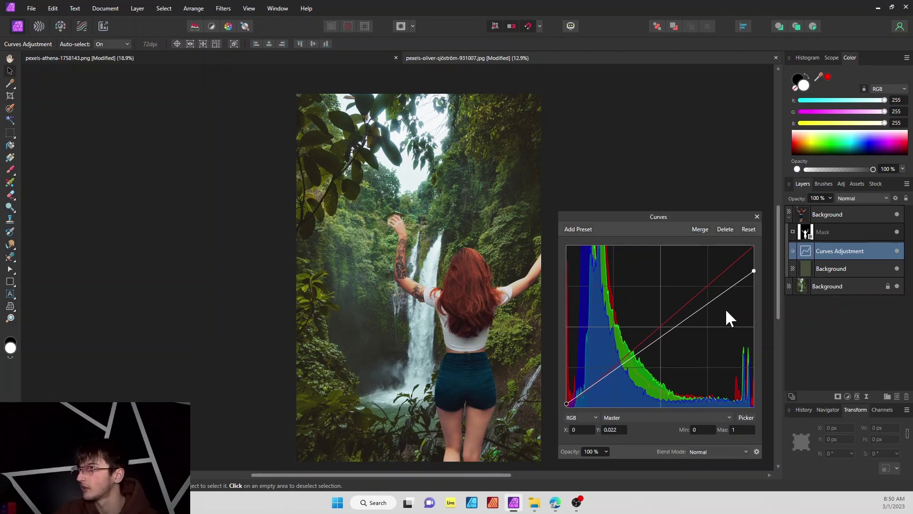
left_click(754, 270)
left_click_drag(755, 270, 754, 269)
left_click(757, 217)
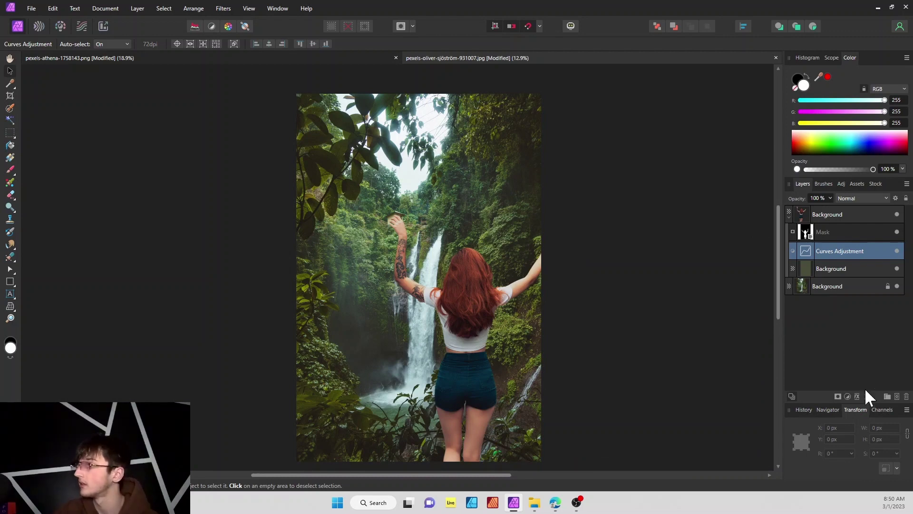
Step: Add a Color Balance adjustment setting the woman's midtones to -14% cyan/red, 16% magenta/green, 14% yellow/blue
left_click(847, 396)
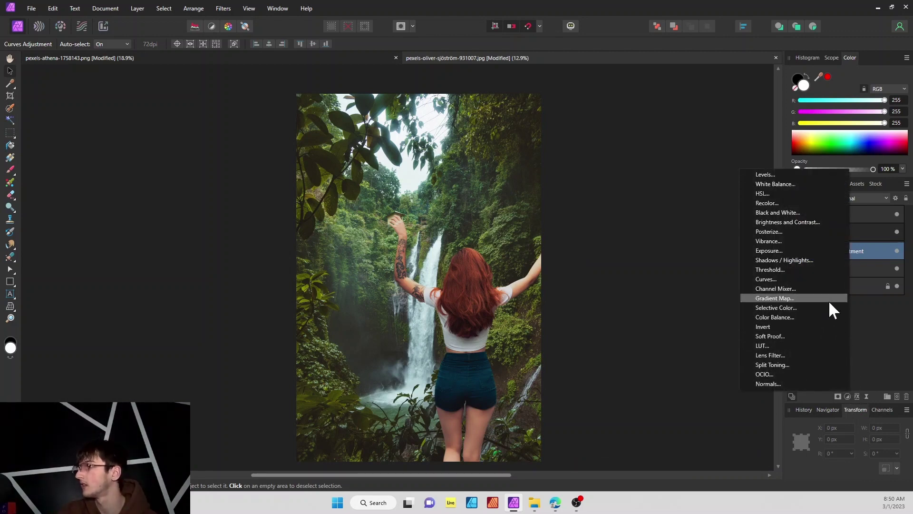
left_click(824, 316)
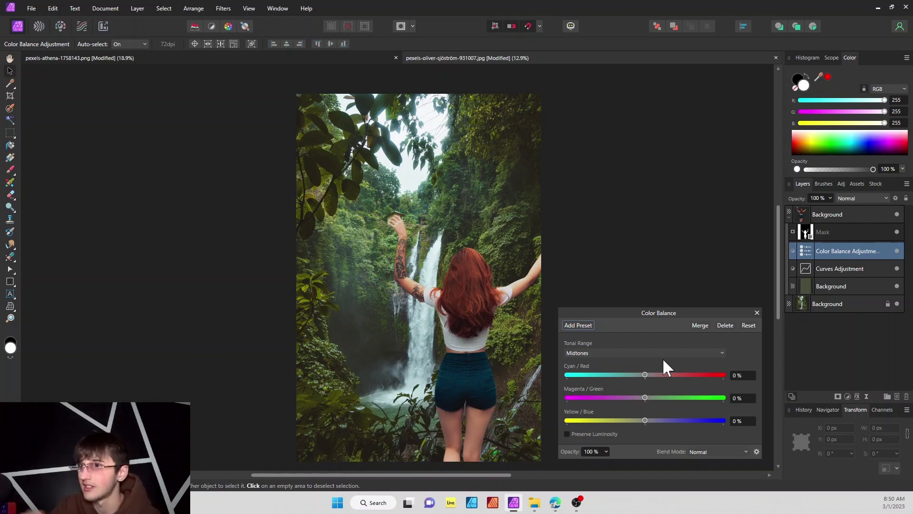
left_click(644, 374)
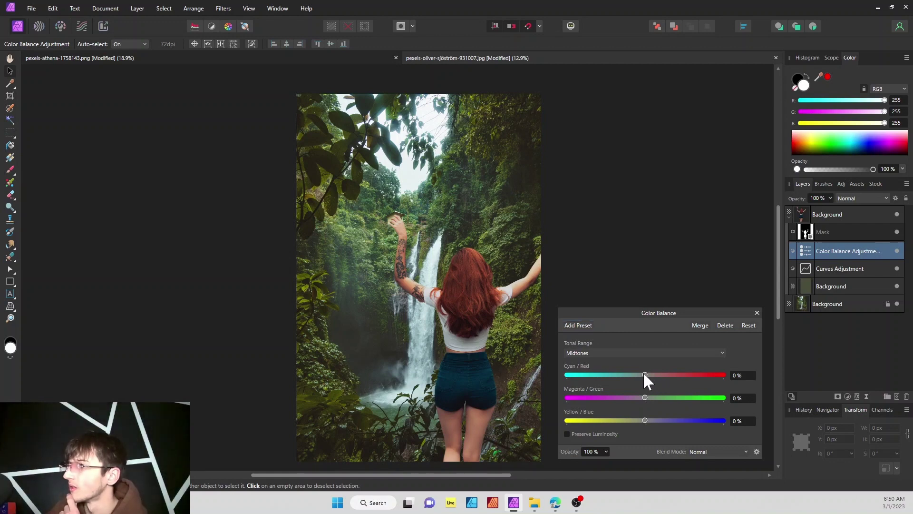
left_click_drag(644, 373, 614, 423)
Step: Set the Color Balance shadows to -5% cyan/red, 3% magenta/green and 6% yellow/blue
left_click(669, 353)
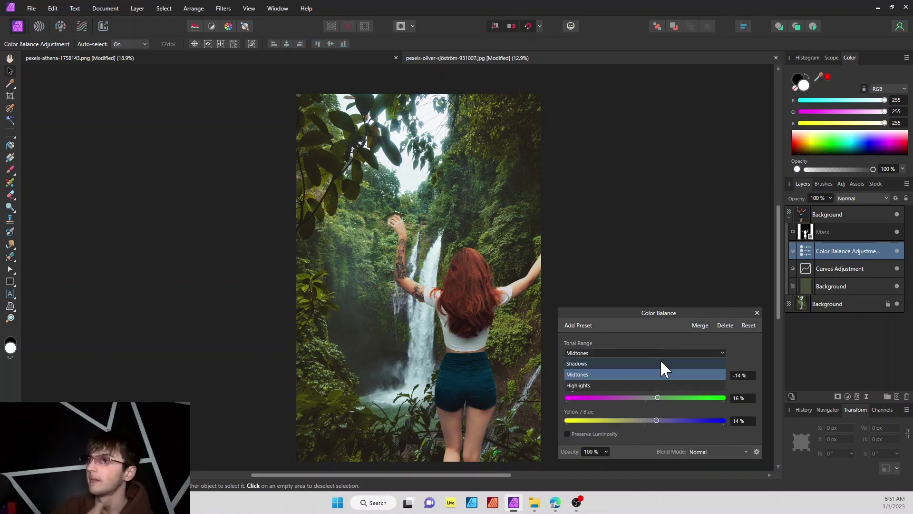
left_click(664, 364)
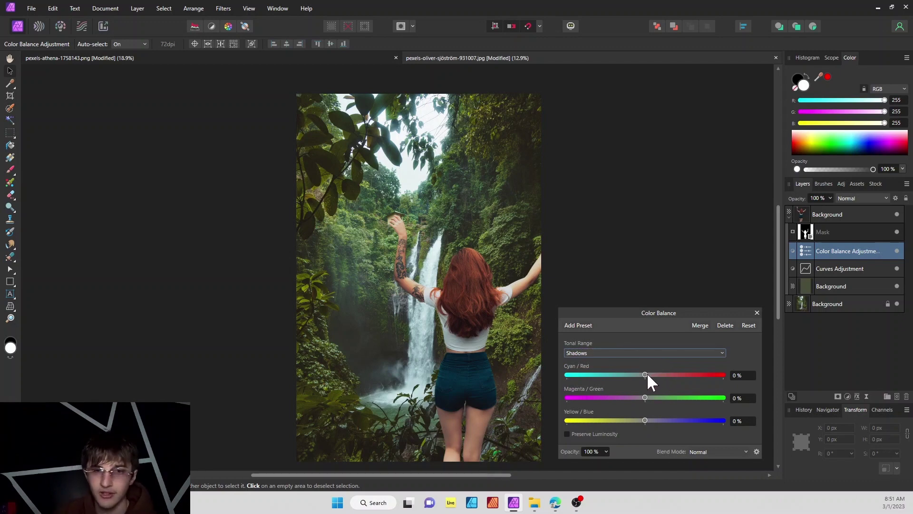
left_click_drag(644, 374, 715, 375)
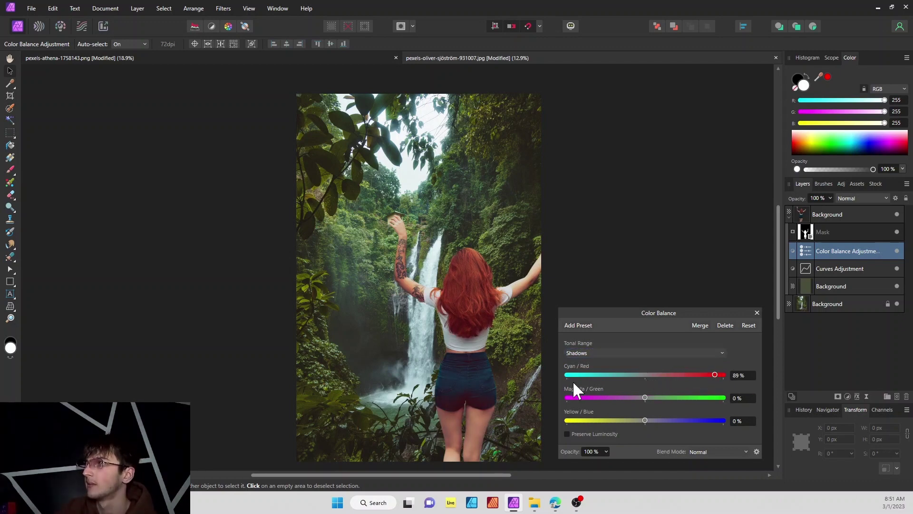
left_click_drag(573, 381, 640, 375)
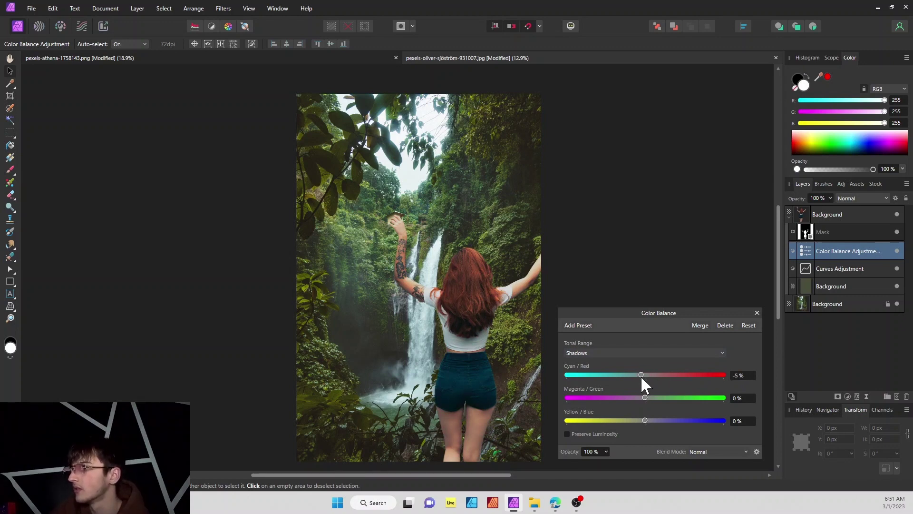
left_click_drag(646, 398, 648, 424)
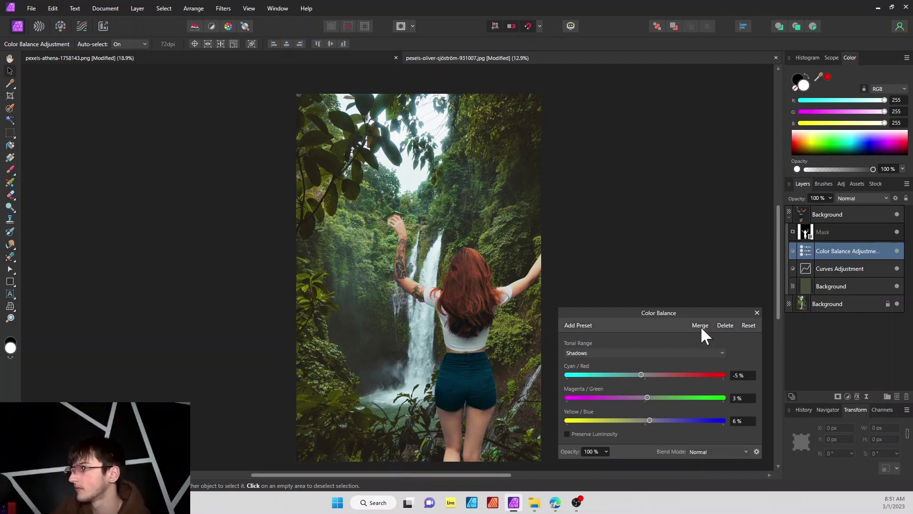
Step: Warm the highlights to 11% red and 11% blue, then close Color Balance
left_click(666, 353)
left_click(643, 373)
left_click_drag(643, 375, 640, 419)
left_click(678, 290)
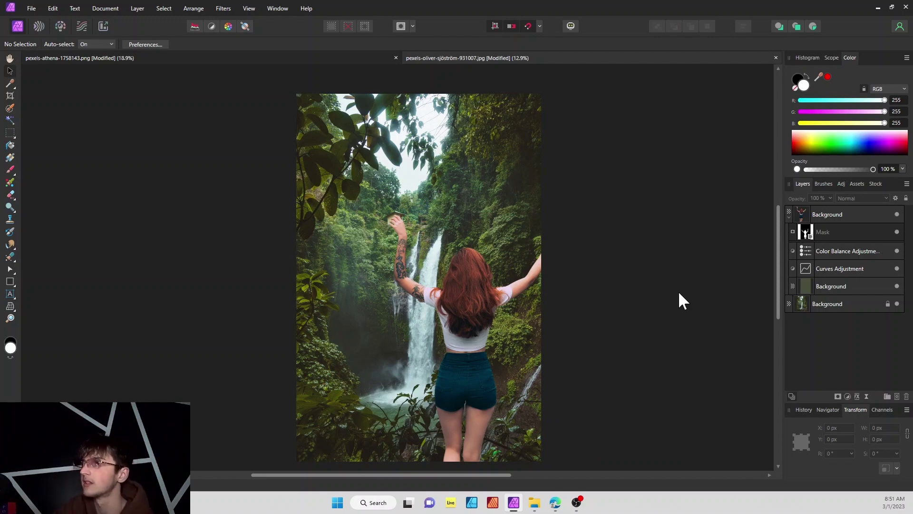
Step: Duplicate the woman's layer with Ctrl+J, compare versions, nudge her slightly, and leave the top copy hidden
key("ctrl+j")
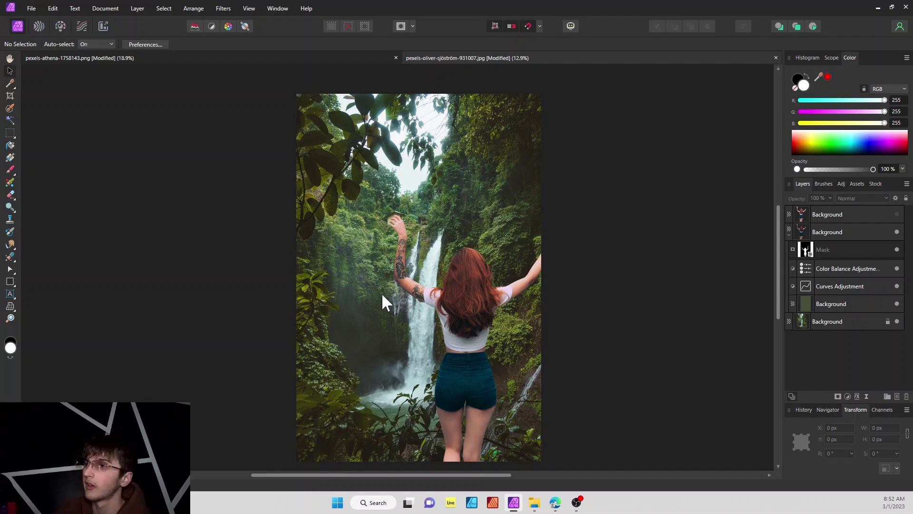
left_click(463, 299)
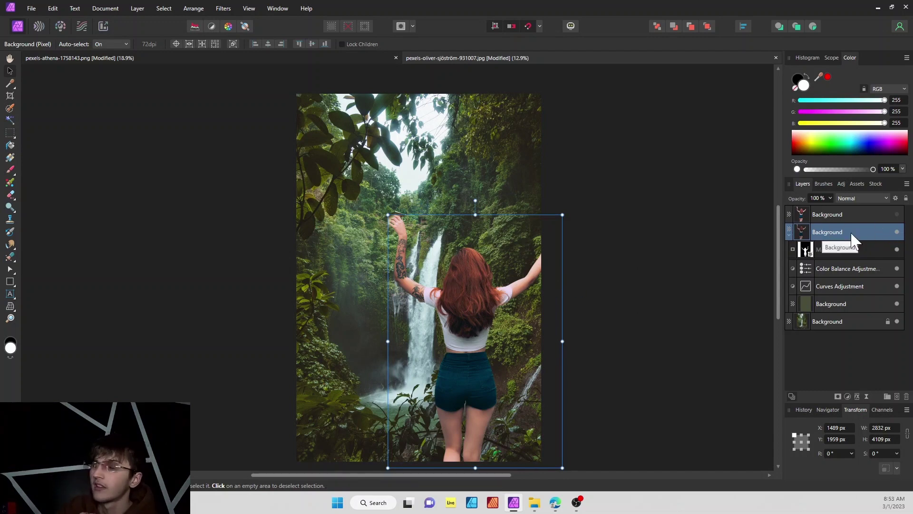
left_click(897, 214)
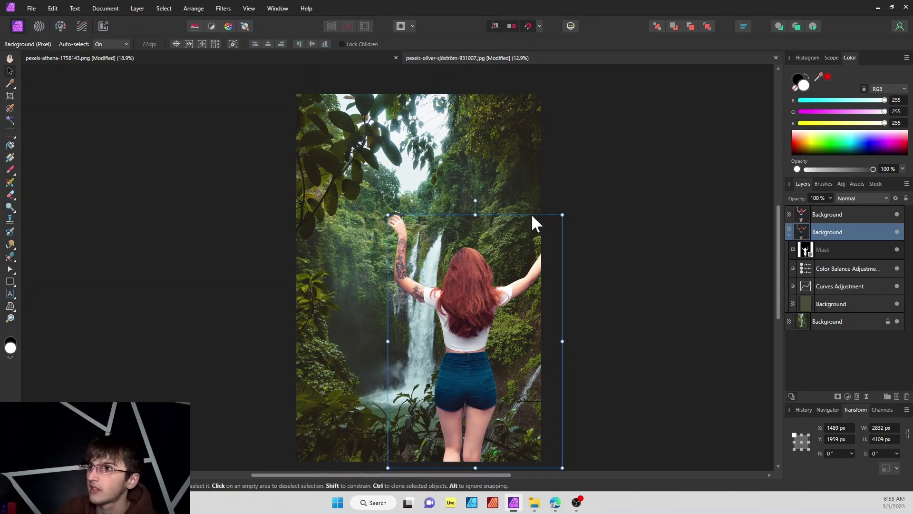
left_click(603, 237)
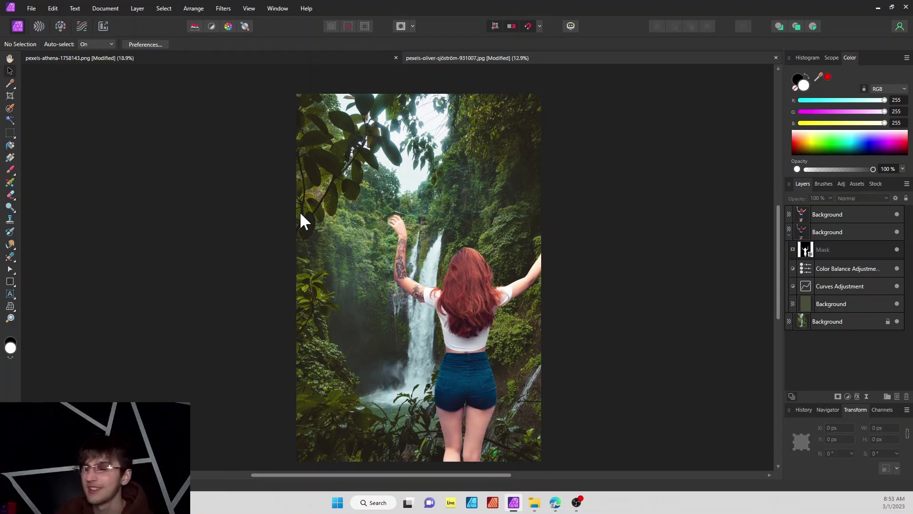
left_click(896, 214)
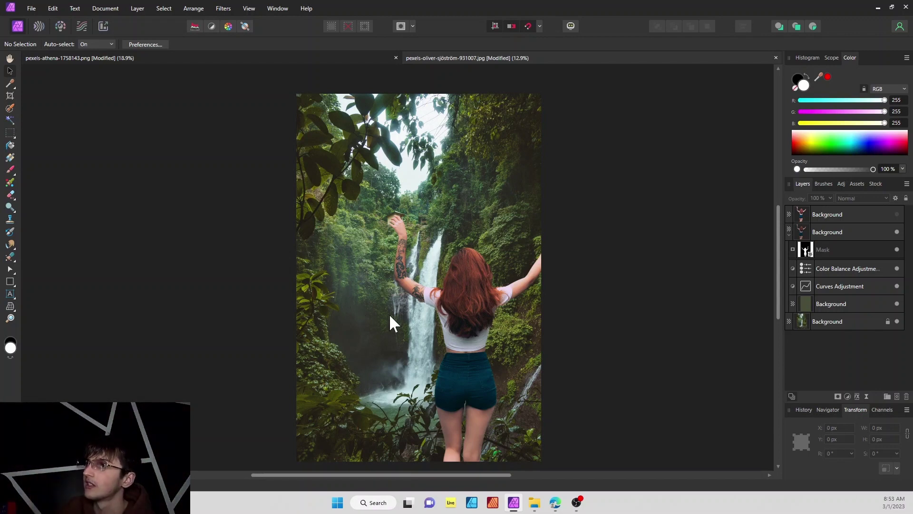
mouse_move(454, 301)
left_mouse_down()
mouse_move(467, 306)
mouse_move(468, 324)
mouse_move(467, 312)
left_mouse_up()
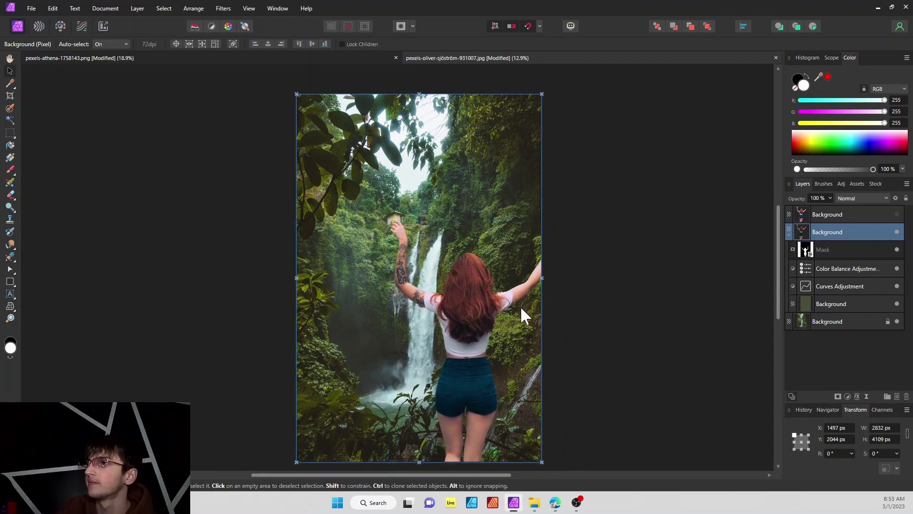
left_click(626, 288)
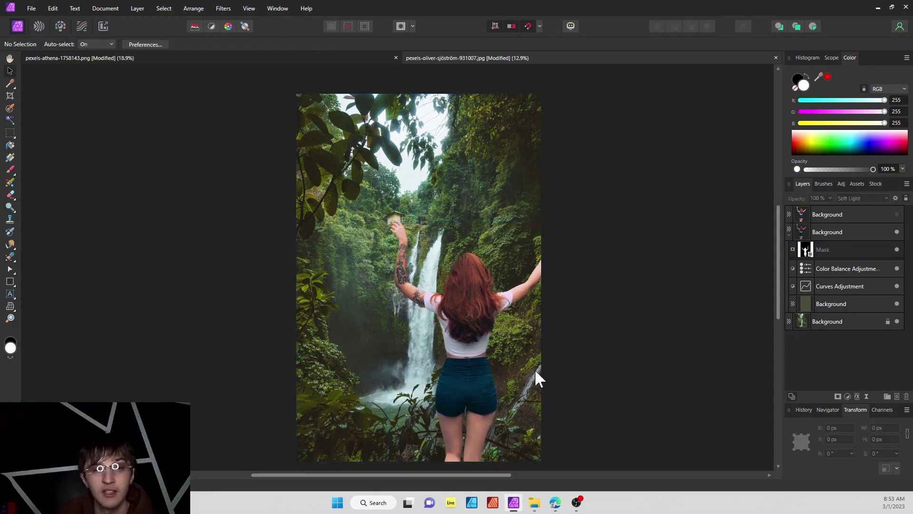